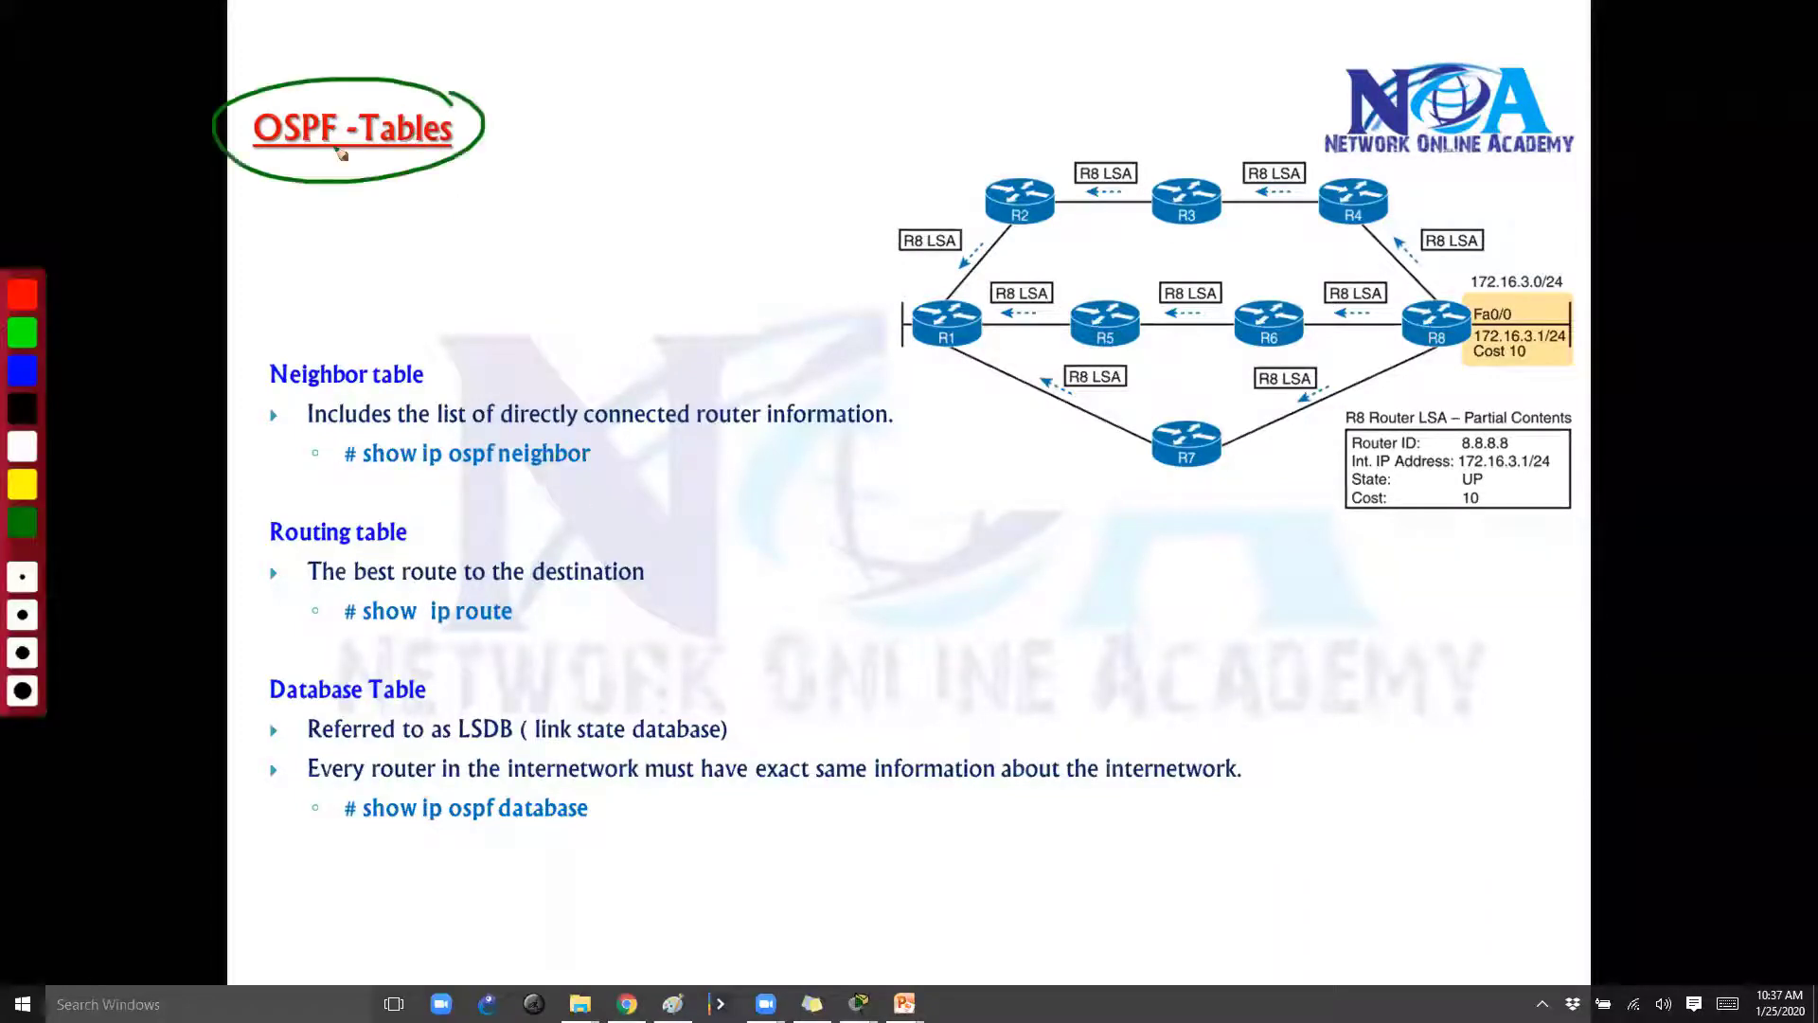
Circle the OSPF -Tables title in green with a check, and mark the R1–R2 link in black.
{"action": "left_click_drag", "start_coordinate": [609, 149], "coordinate": [656, 139]}
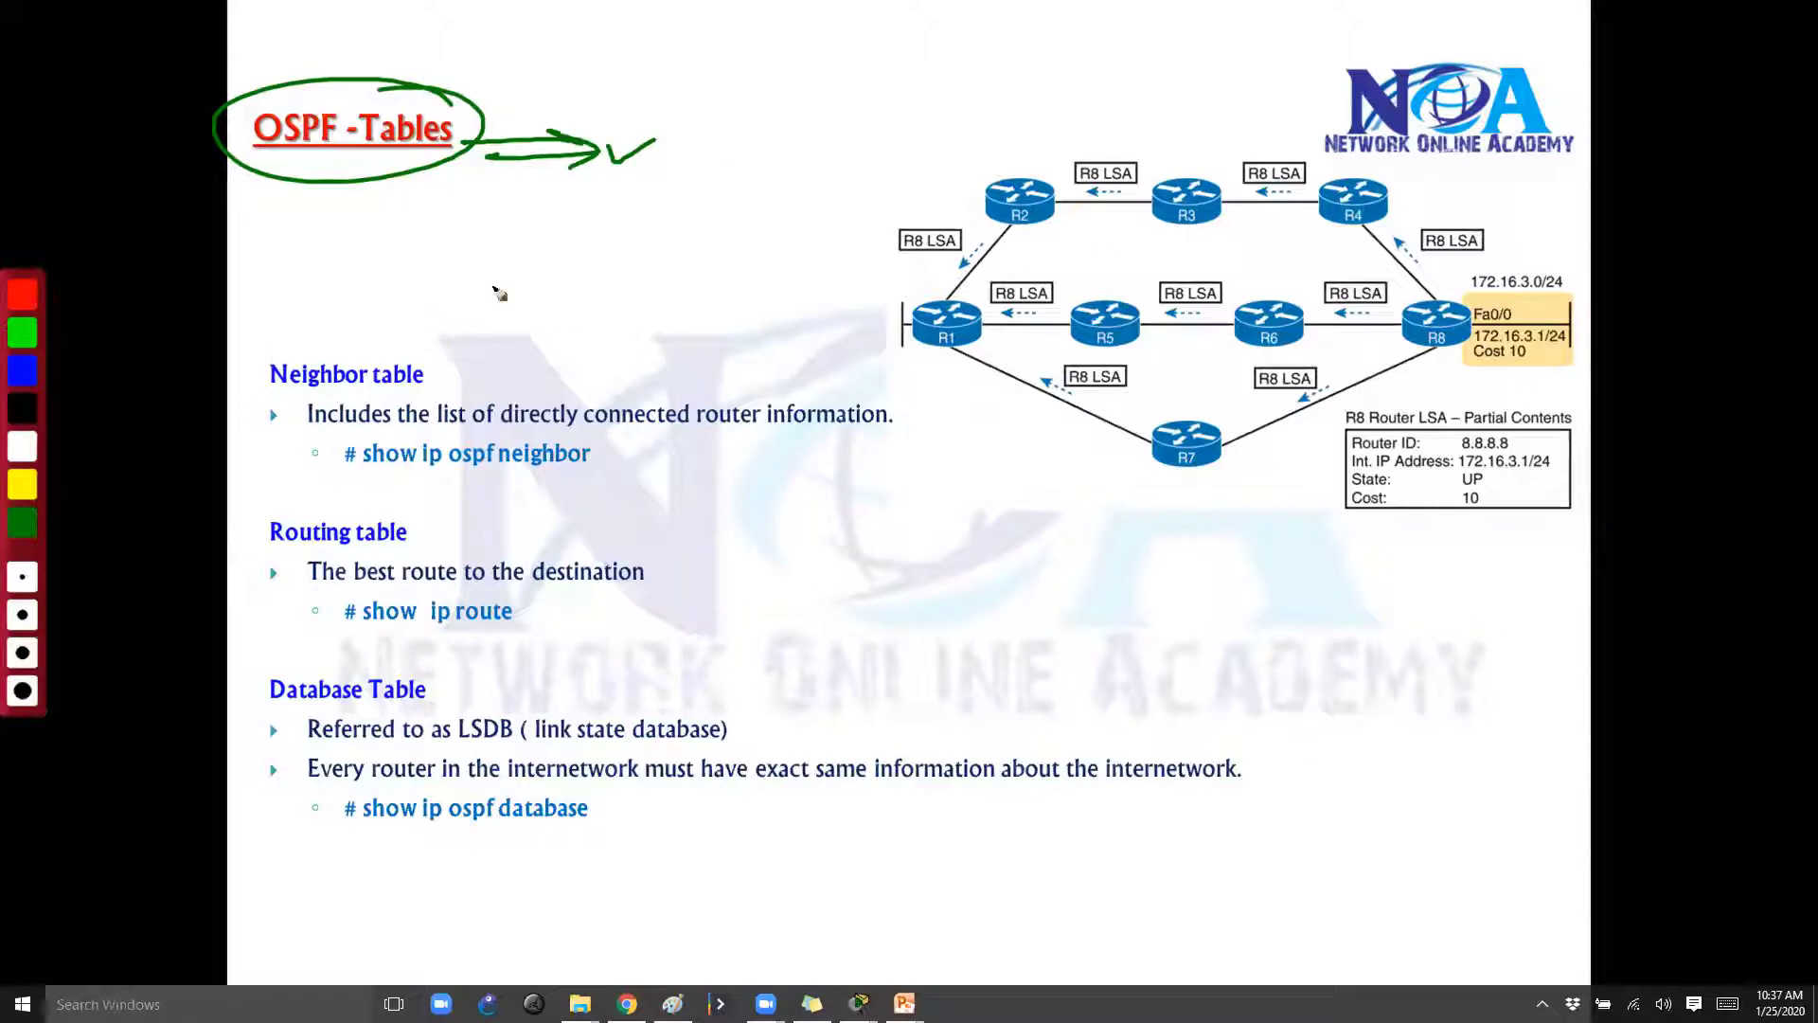
{"action": "mouse_move", "coordinate": [964, 295]}
{"action": "left_mouse_down"}
{"action": "mouse_move", "coordinate": [945, 289]}
{"action": "mouse_move", "coordinate": [1011, 178]}
{"action": "mouse_move", "coordinate": [931, 253]}
{"action": "mouse_move", "coordinate": [947, 288]}
{"action": "left_mouse_up"}
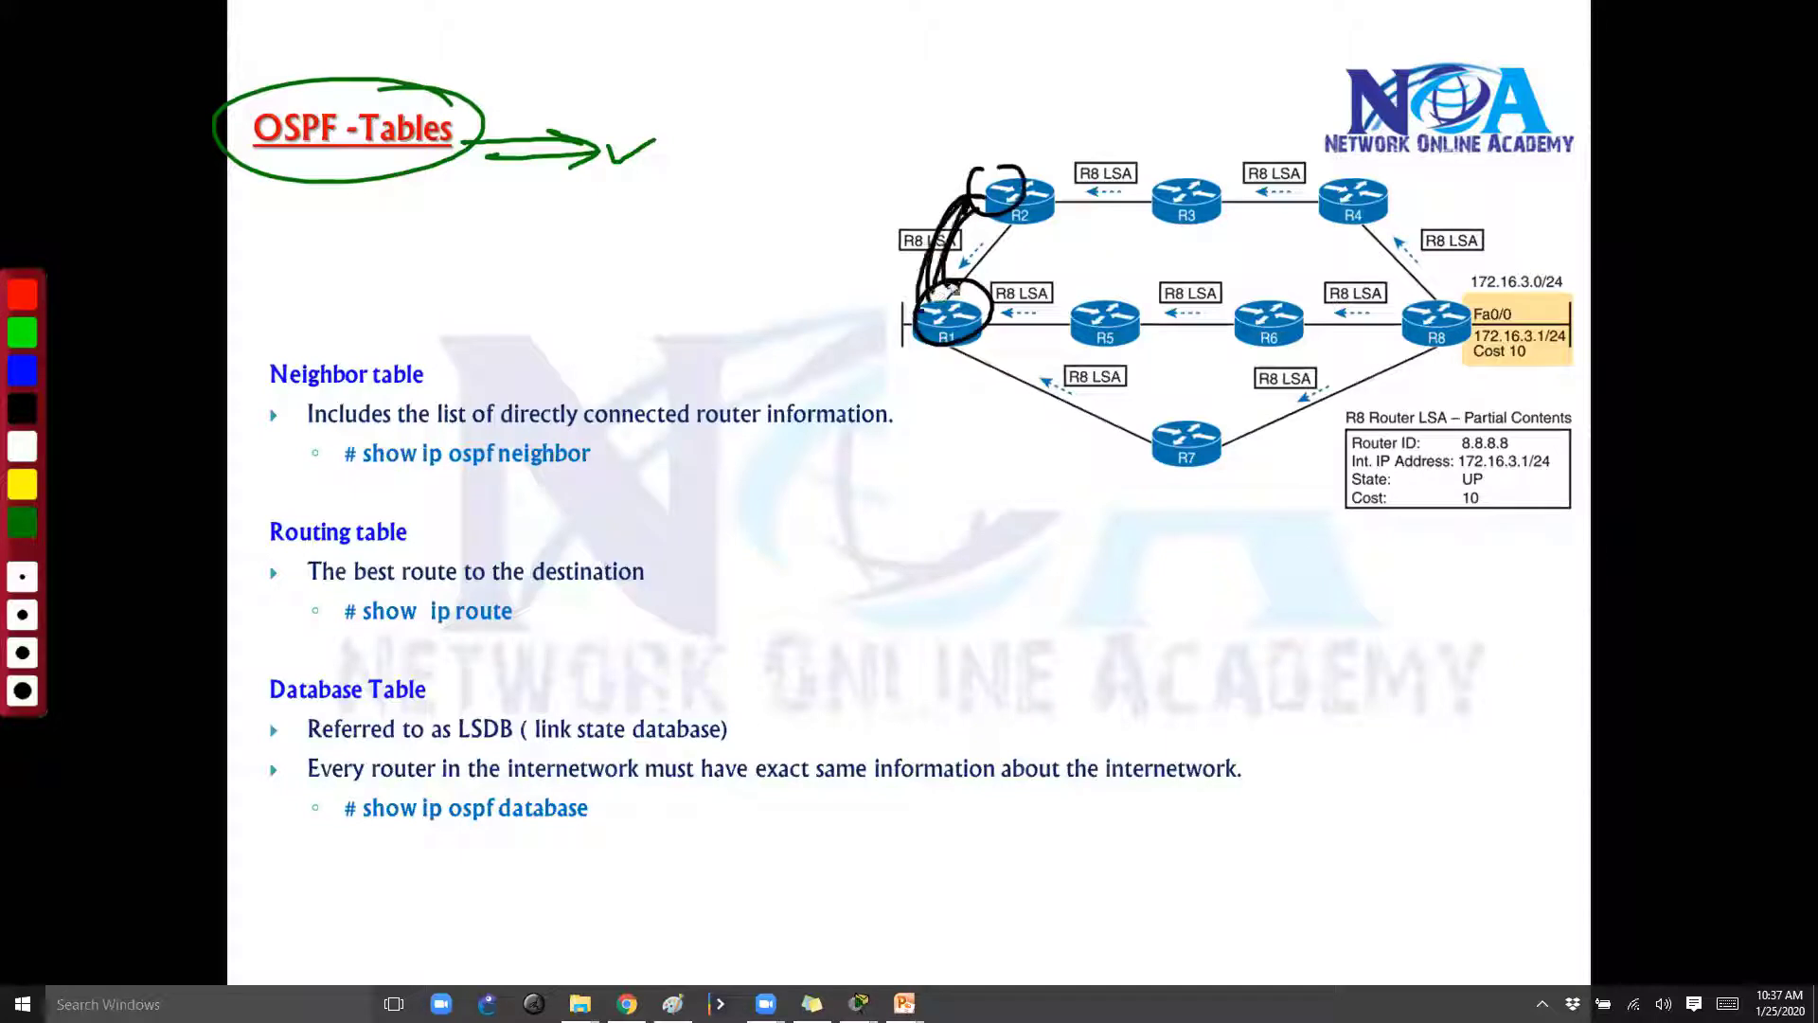
{"action": "mouse_move", "coordinate": [355, 332]}
{"action": "left_mouse_down"}
{"action": "mouse_move", "coordinate": [436, 380]}
{"action": "mouse_move", "coordinate": [359, 336]}
{"action": "left_mouse_up"}
Write hello and 2way beside the diagram, with an arrow from 2way to hello.
{"action": "mouse_move", "coordinate": [934, 292]}
{"action": "left_mouse_down"}
{"action": "mouse_move", "coordinate": [971, 208]}
{"action": "mouse_move", "coordinate": [941, 285]}
{"action": "left_mouse_up"}
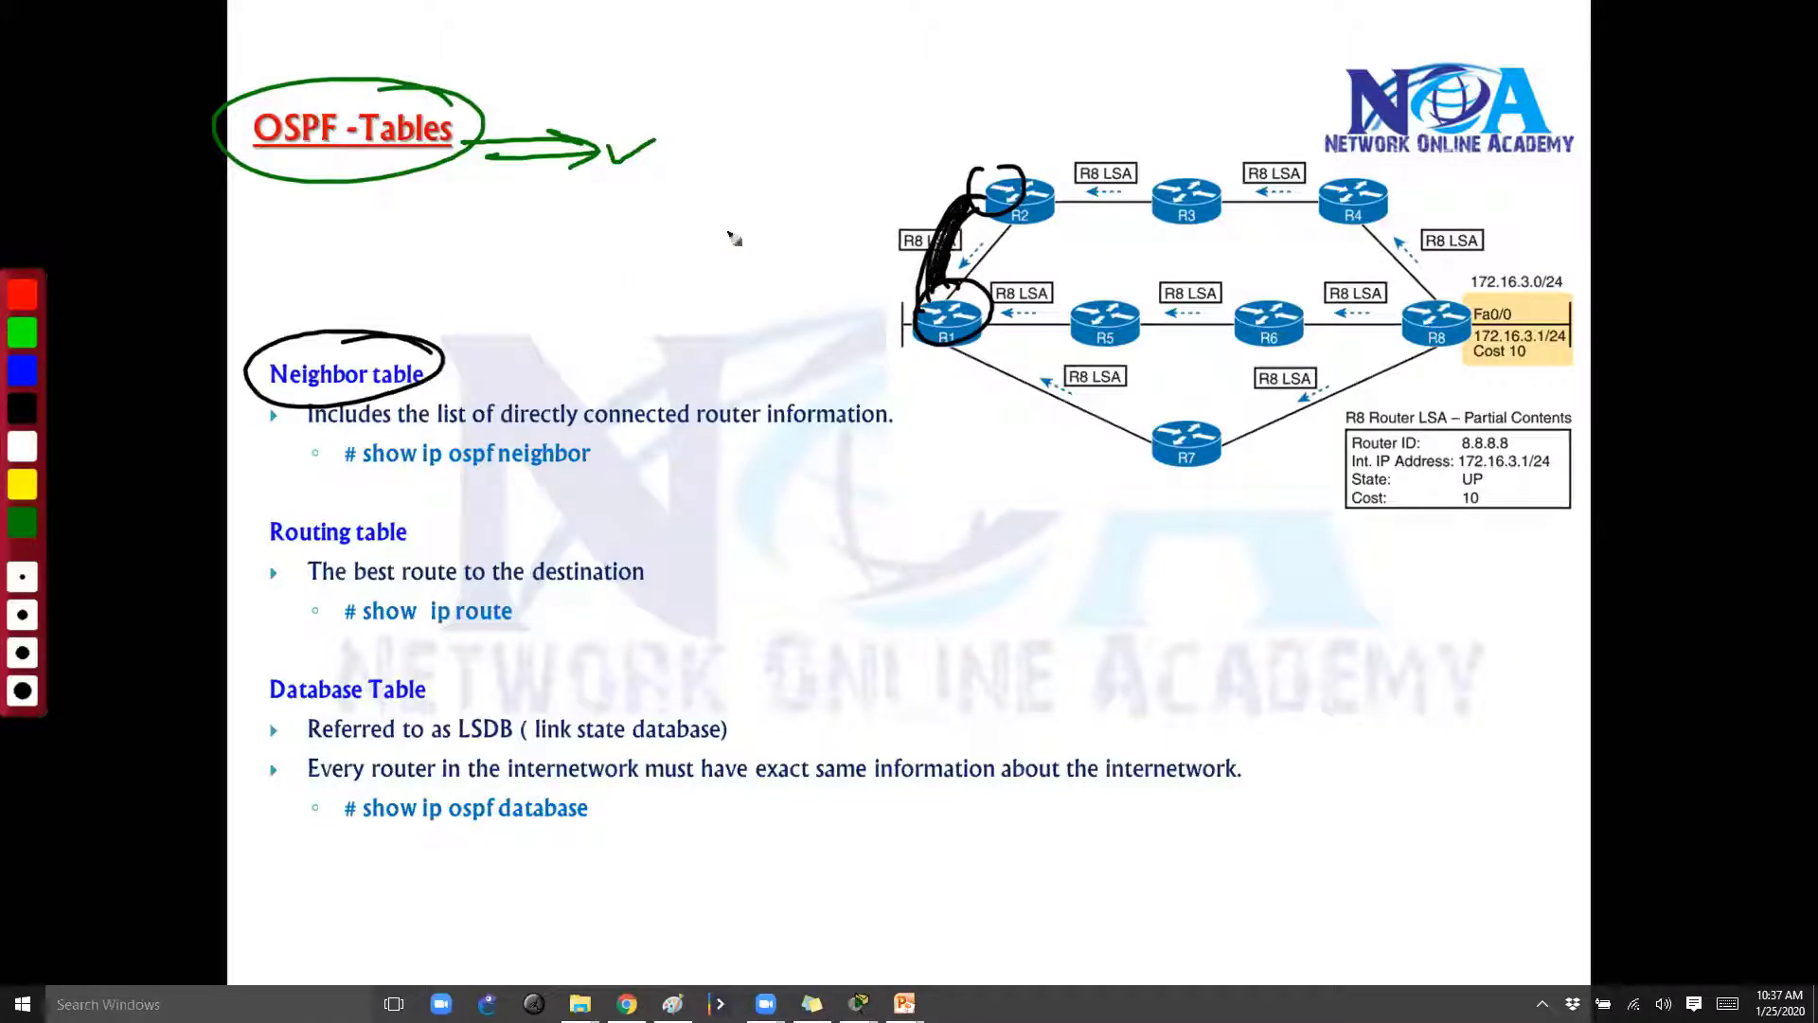
{"action": "mouse_move", "coordinate": [725, 192]}
{"action": "left_mouse_down"}
{"action": "mouse_move", "coordinate": [780, 239]}
{"action": "mouse_move", "coordinate": [872, 251]}
{"action": "left_mouse_up"}
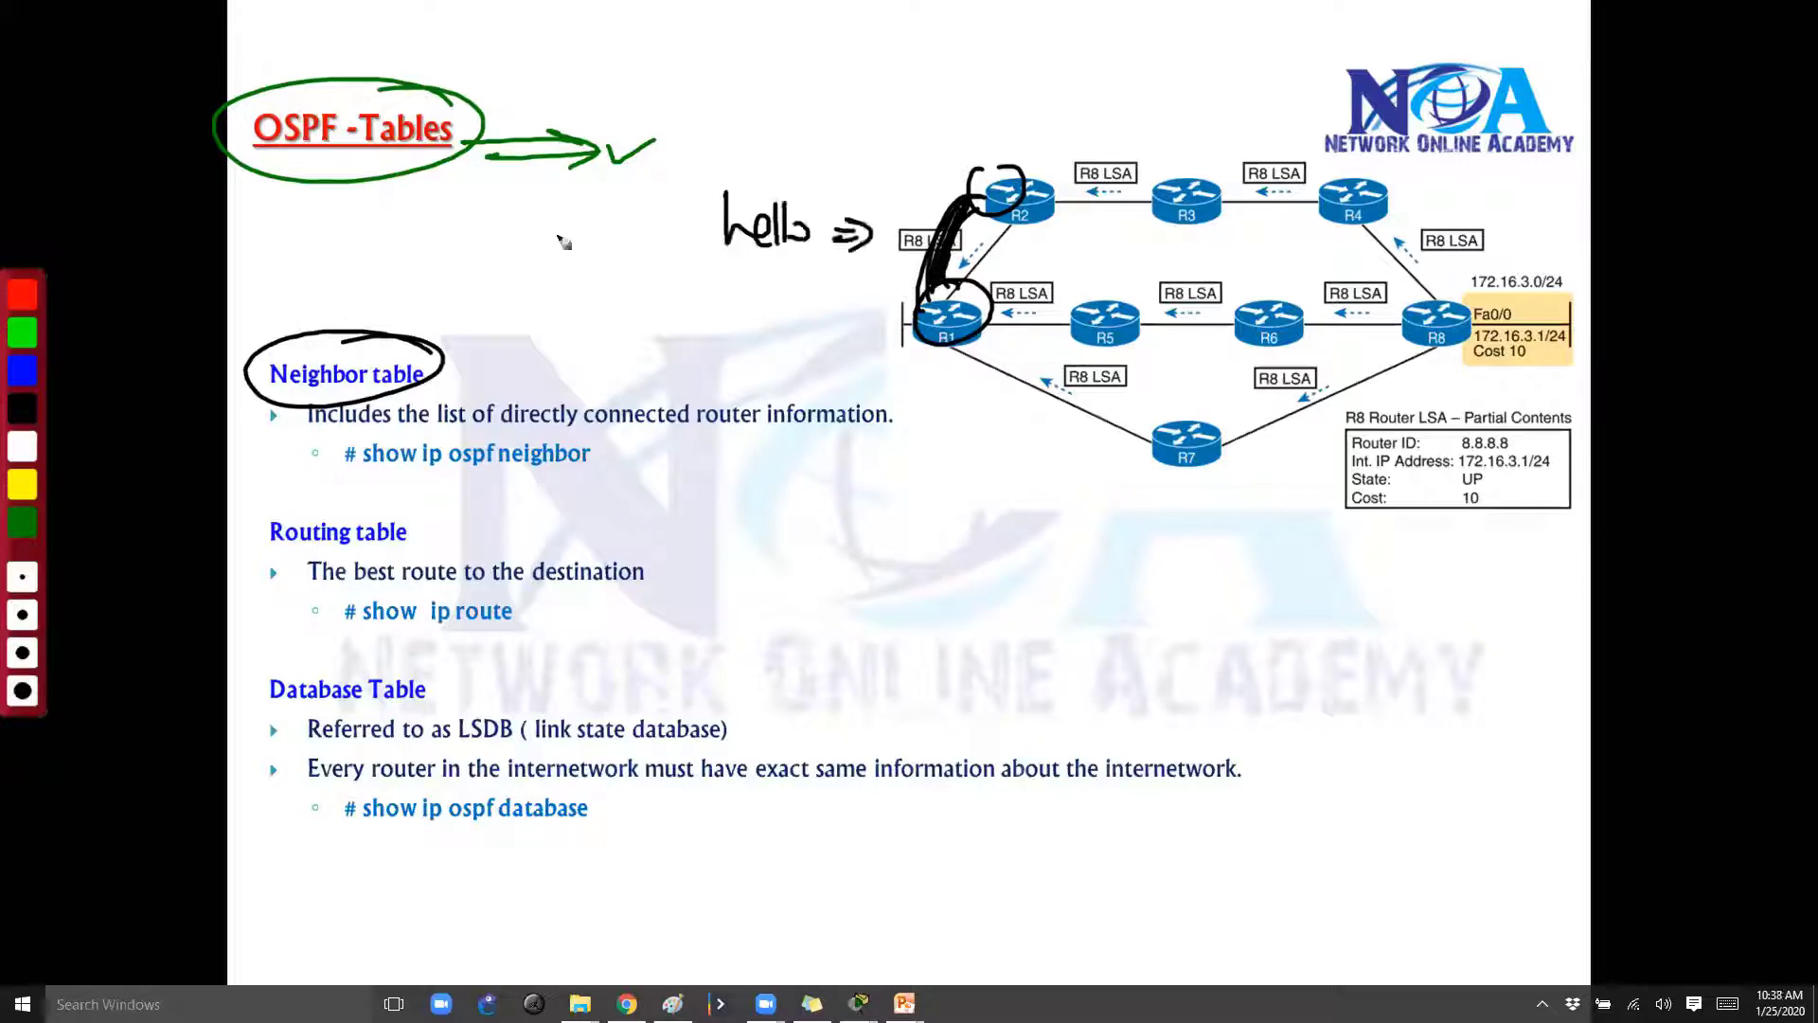
{"action": "mouse_move", "coordinate": [526, 220]}
{"action": "left_mouse_down"}
{"action": "mouse_move", "coordinate": [561, 244]}
{"action": "mouse_move", "coordinate": [647, 244]}
{"action": "mouse_move", "coordinate": [643, 262]}
{"action": "left_mouse_up"}
{"action": "mouse_move", "coordinate": [626, 193]}
{"action": "left_mouse_down"}
{"action": "mouse_move", "coordinate": [656, 213]}
{"action": "mouse_move", "coordinate": [778, 182]}
{"action": "mouse_move", "coordinate": [691, 154]}
{"action": "mouse_move", "coordinate": [781, 173]}
{"action": "left_mouse_up"}
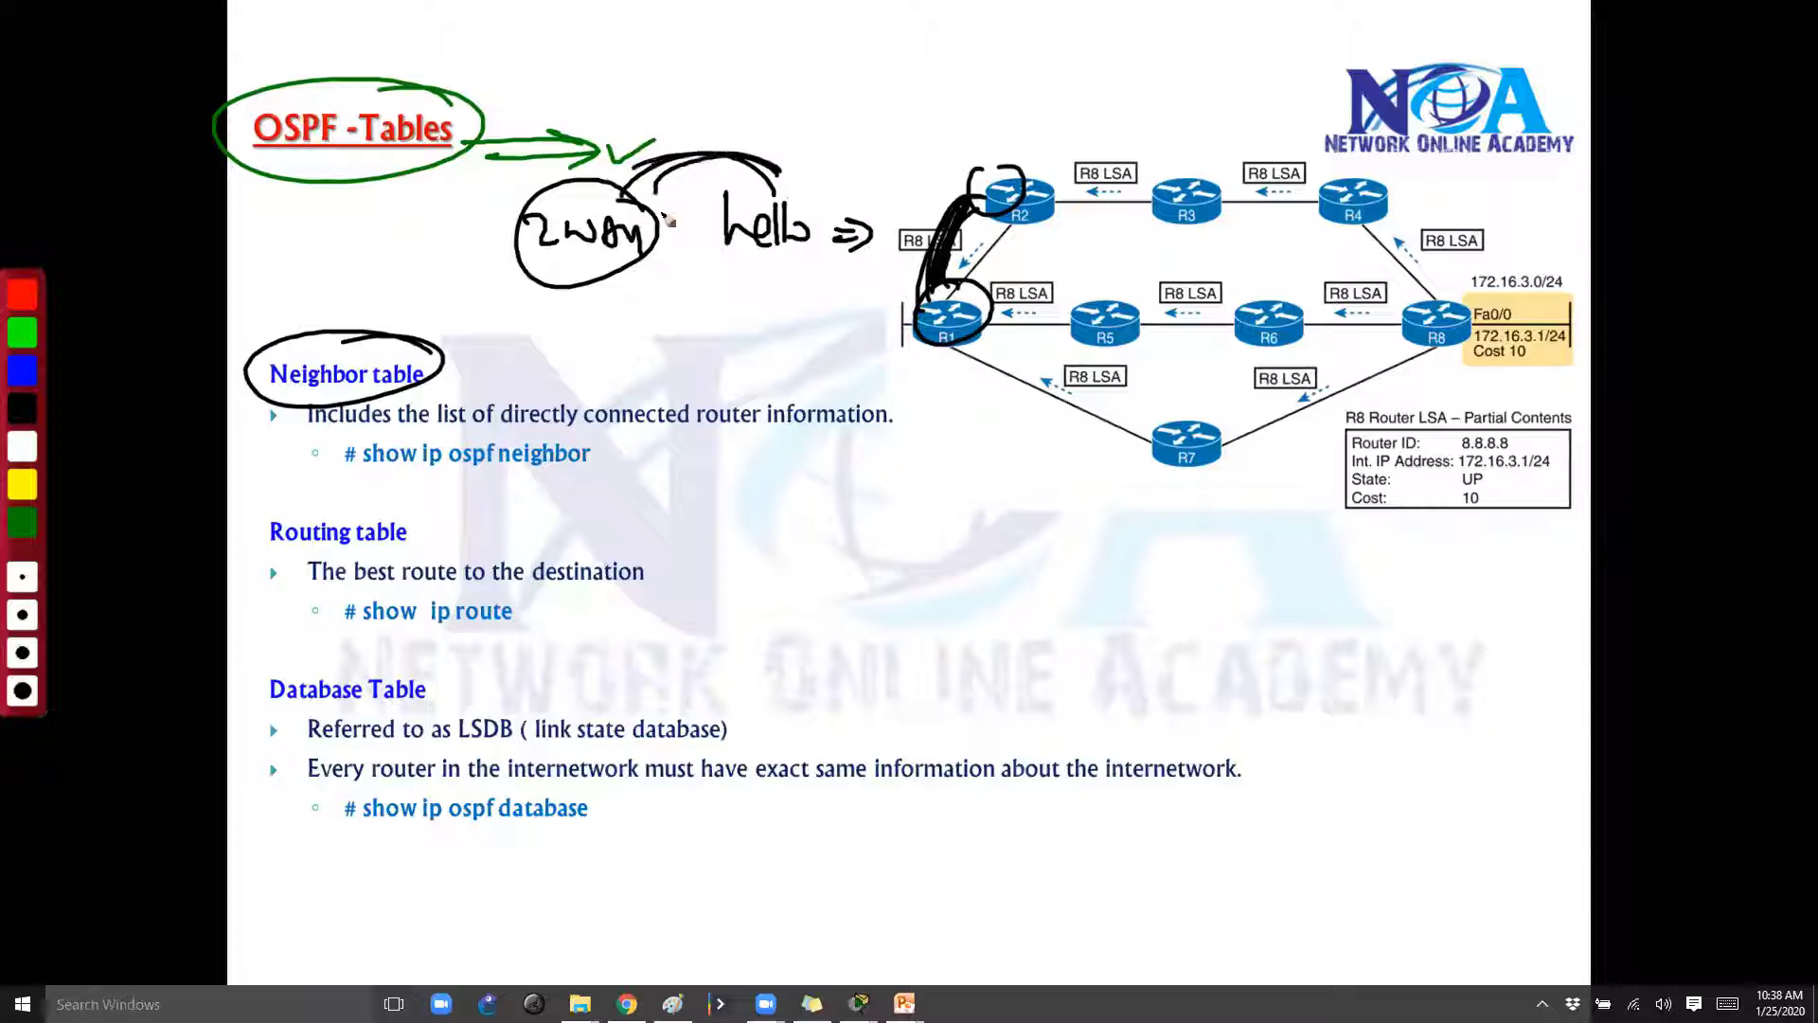
{"action": "left_click_drag", "start_coordinate": [667, 231], "coordinate": [722, 230]}
{"action": "left_click_drag", "start_coordinate": [697, 213], "coordinate": [699, 248]}
Link 2way to the circled Neighbor table, underline show ip ospf neighbor, then erase all ink.
{"action": "left_click_drag", "start_coordinate": [275, 353], "coordinate": [432, 382]}
{"action": "mouse_move", "coordinate": [540, 301]}
{"action": "left_mouse_down"}
{"action": "mouse_move", "coordinate": [451, 365]}
{"action": "mouse_move", "coordinate": [488, 366]}
{"action": "left_mouse_up"}
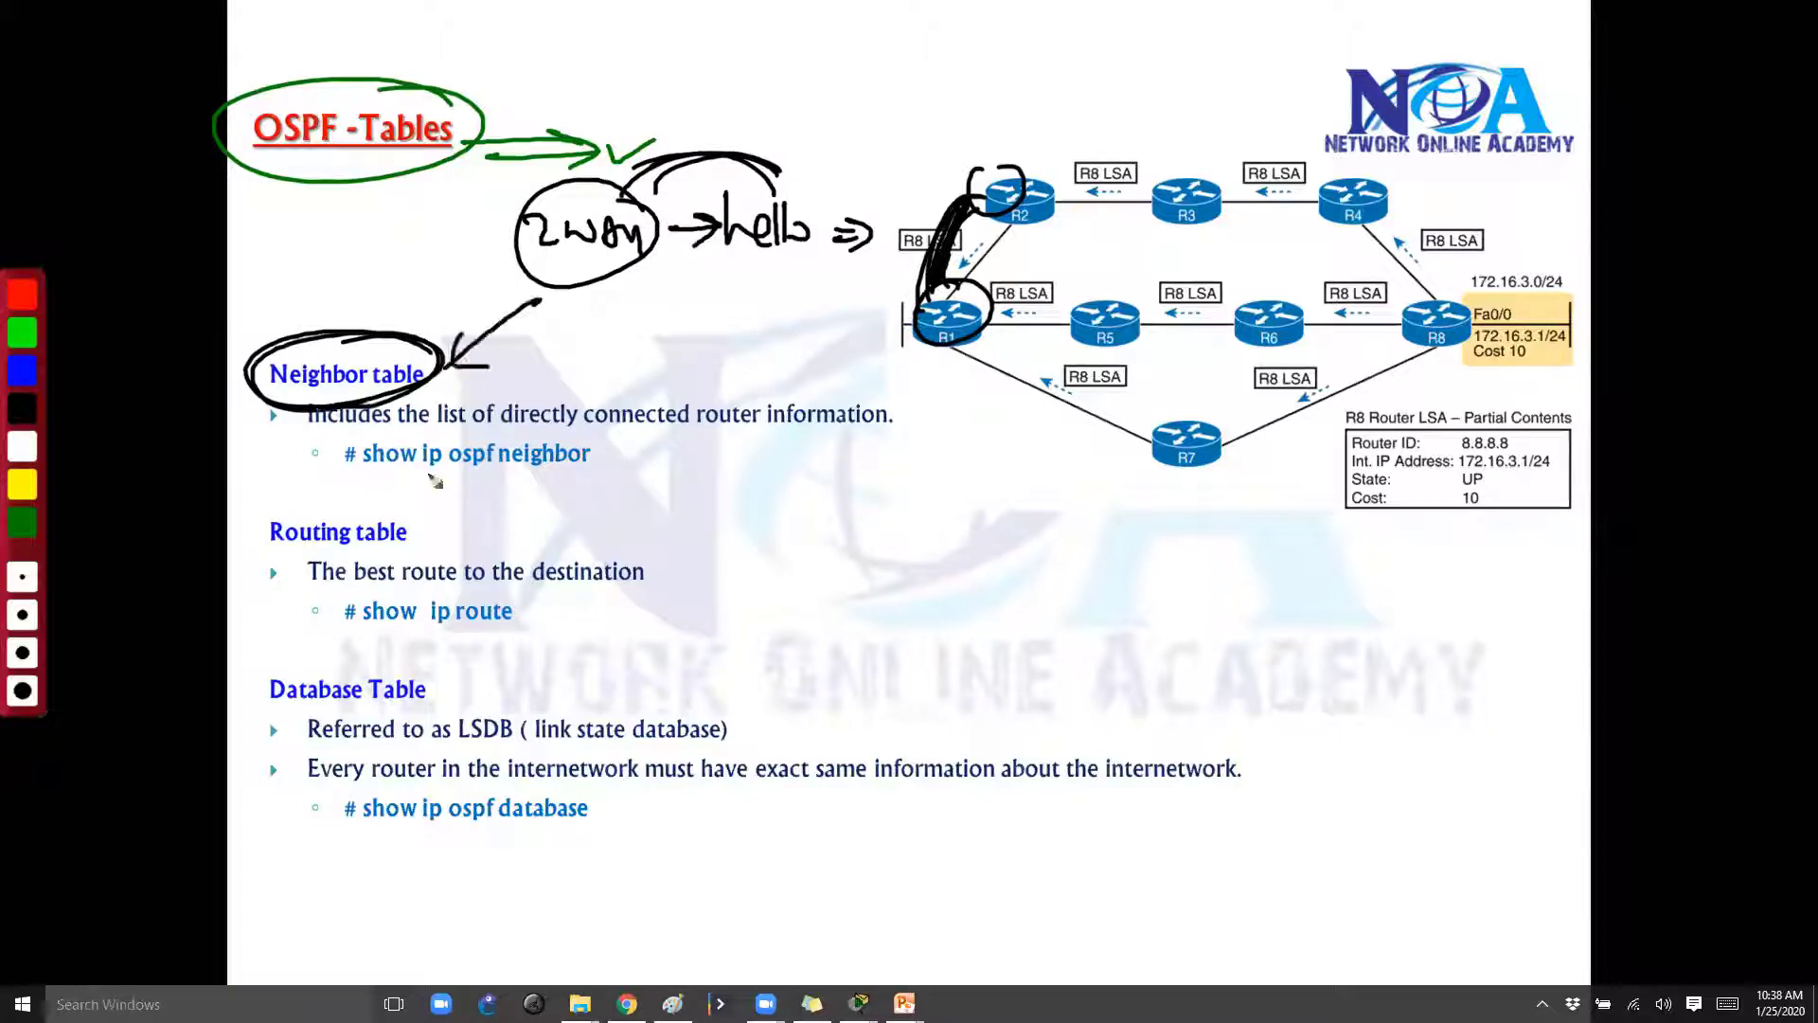
{"action": "mouse_move", "coordinate": [386, 469]}
{"action": "left_mouse_down"}
{"action": "mouse_move", "coordinate": [613, 490]}
{"action": "mouse_move", "coordinate": [642, 440]}
{"action": "left_mouse_up"}
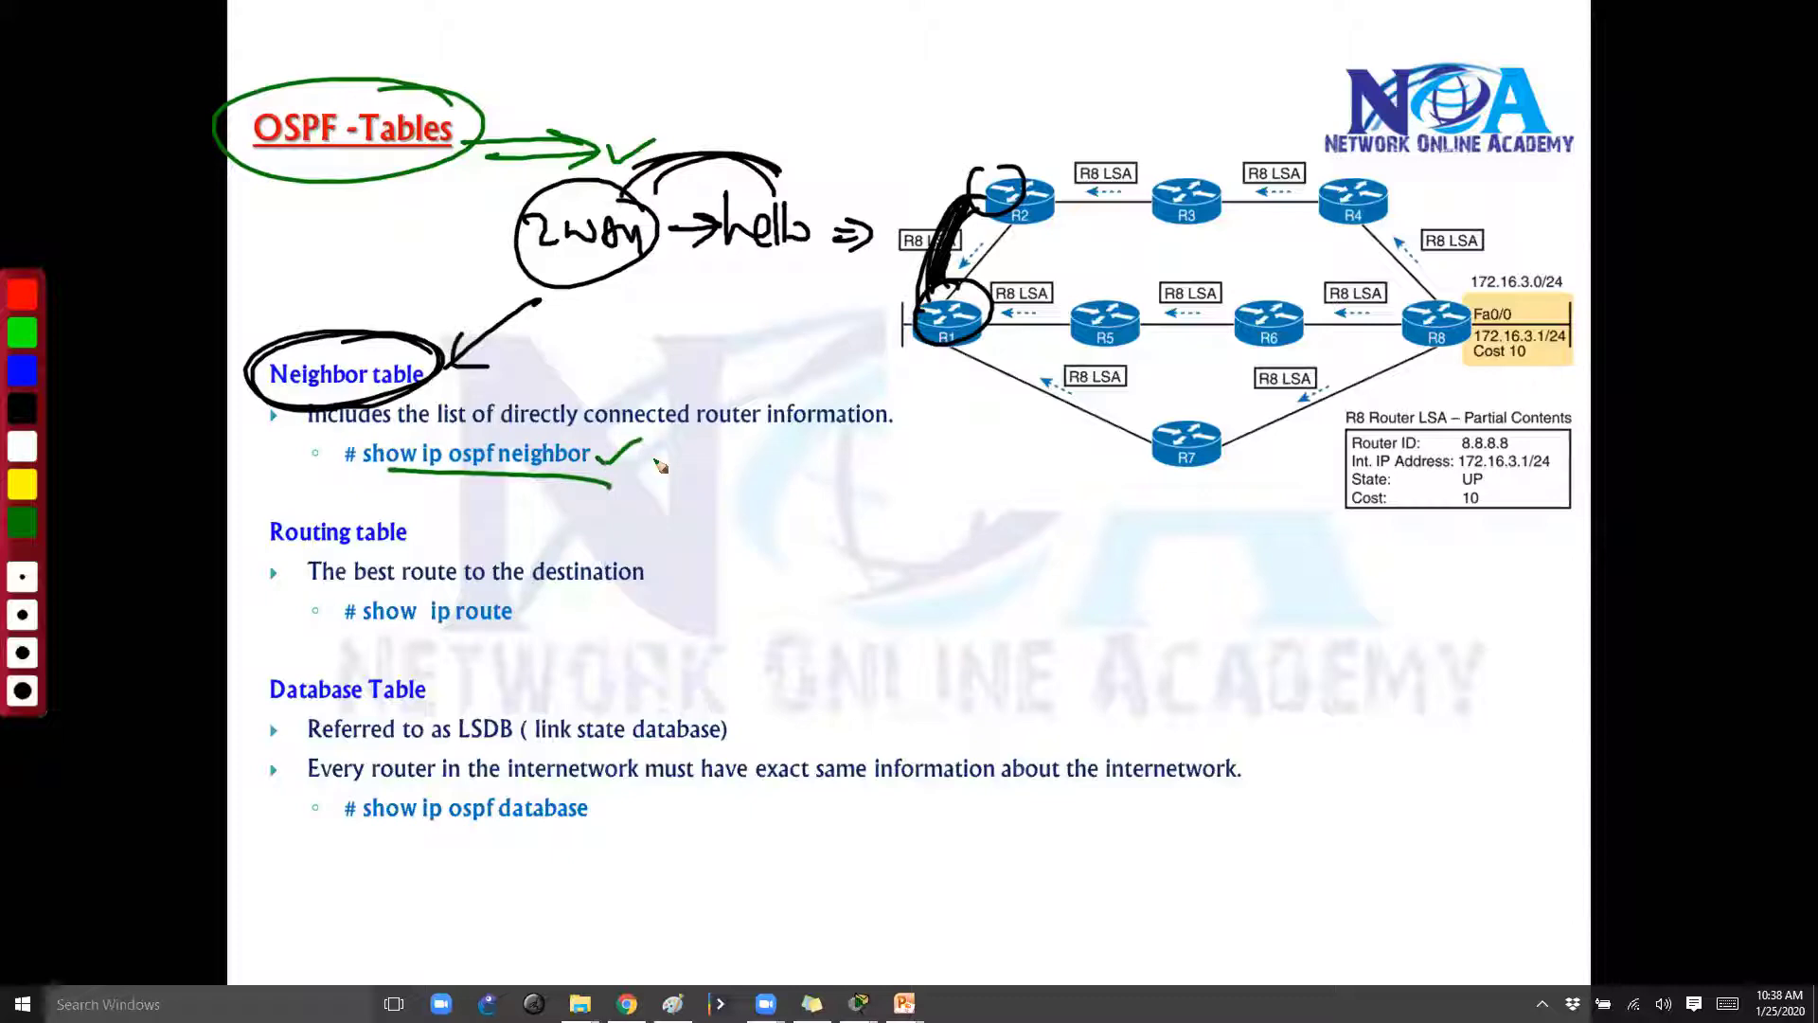
{"action": "key", "text": "Escape"}
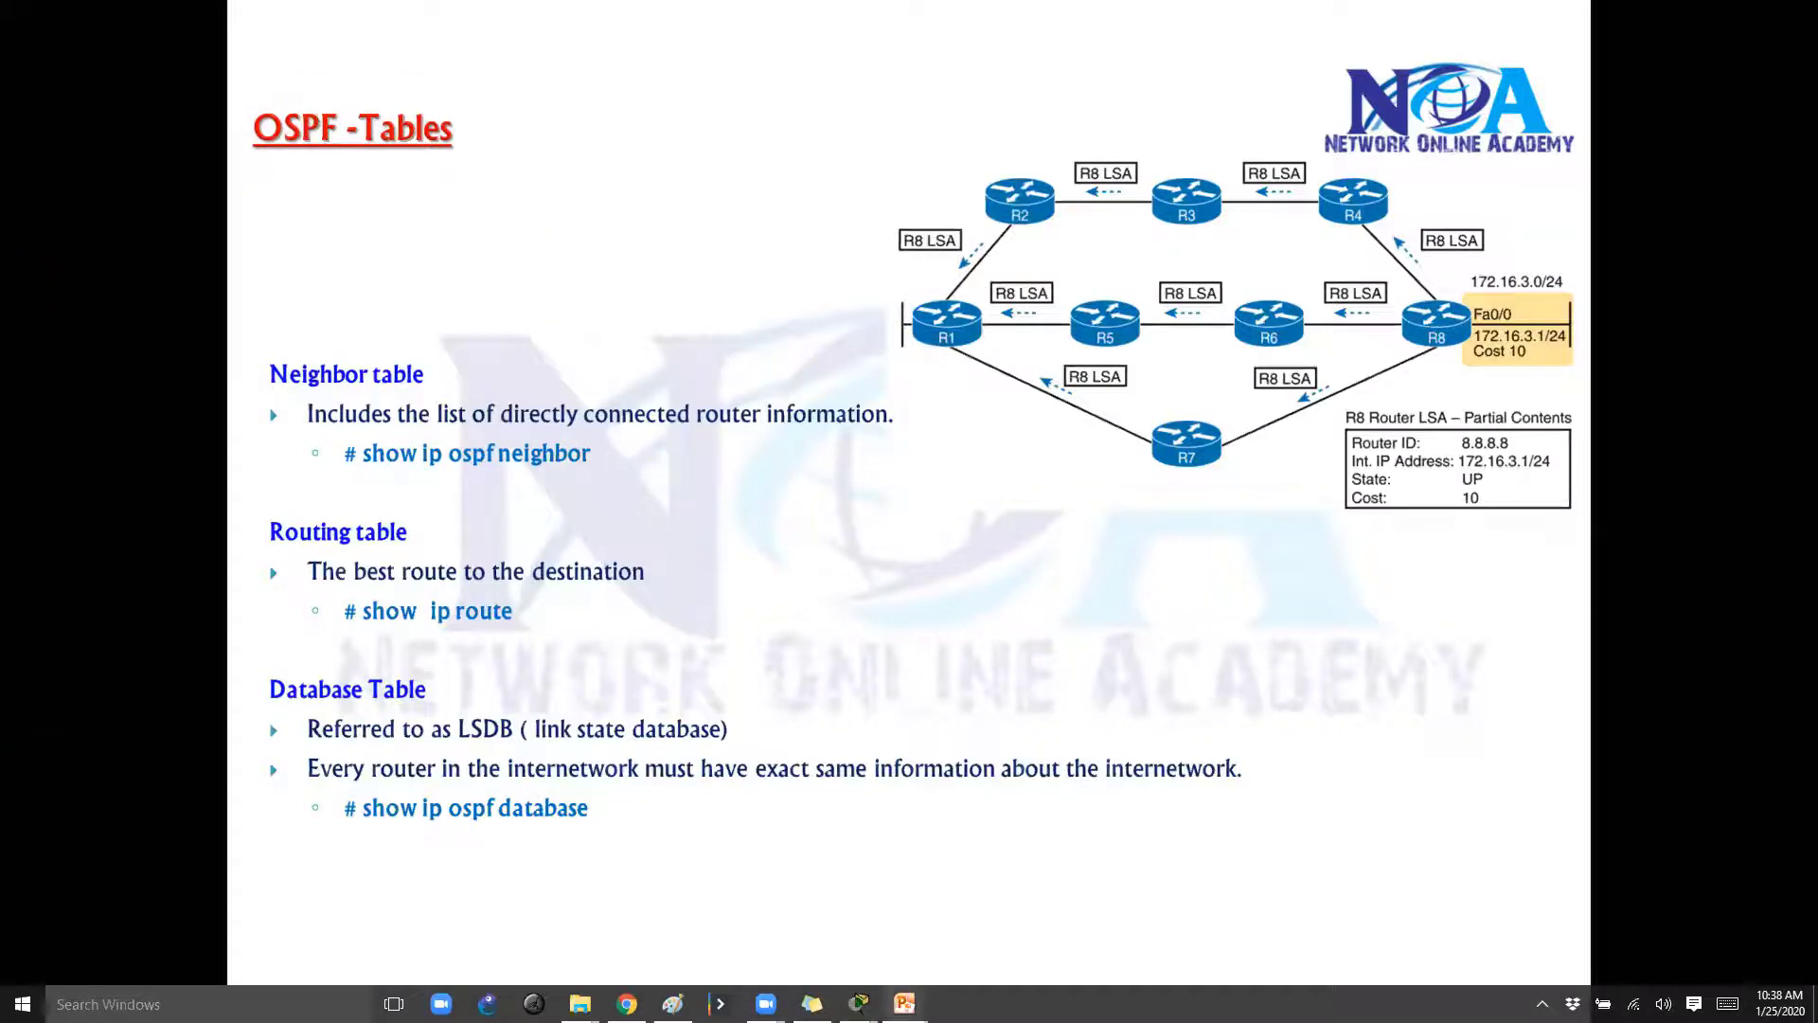
{"action": "mouse_move", "coordinate": [858, 1005]}
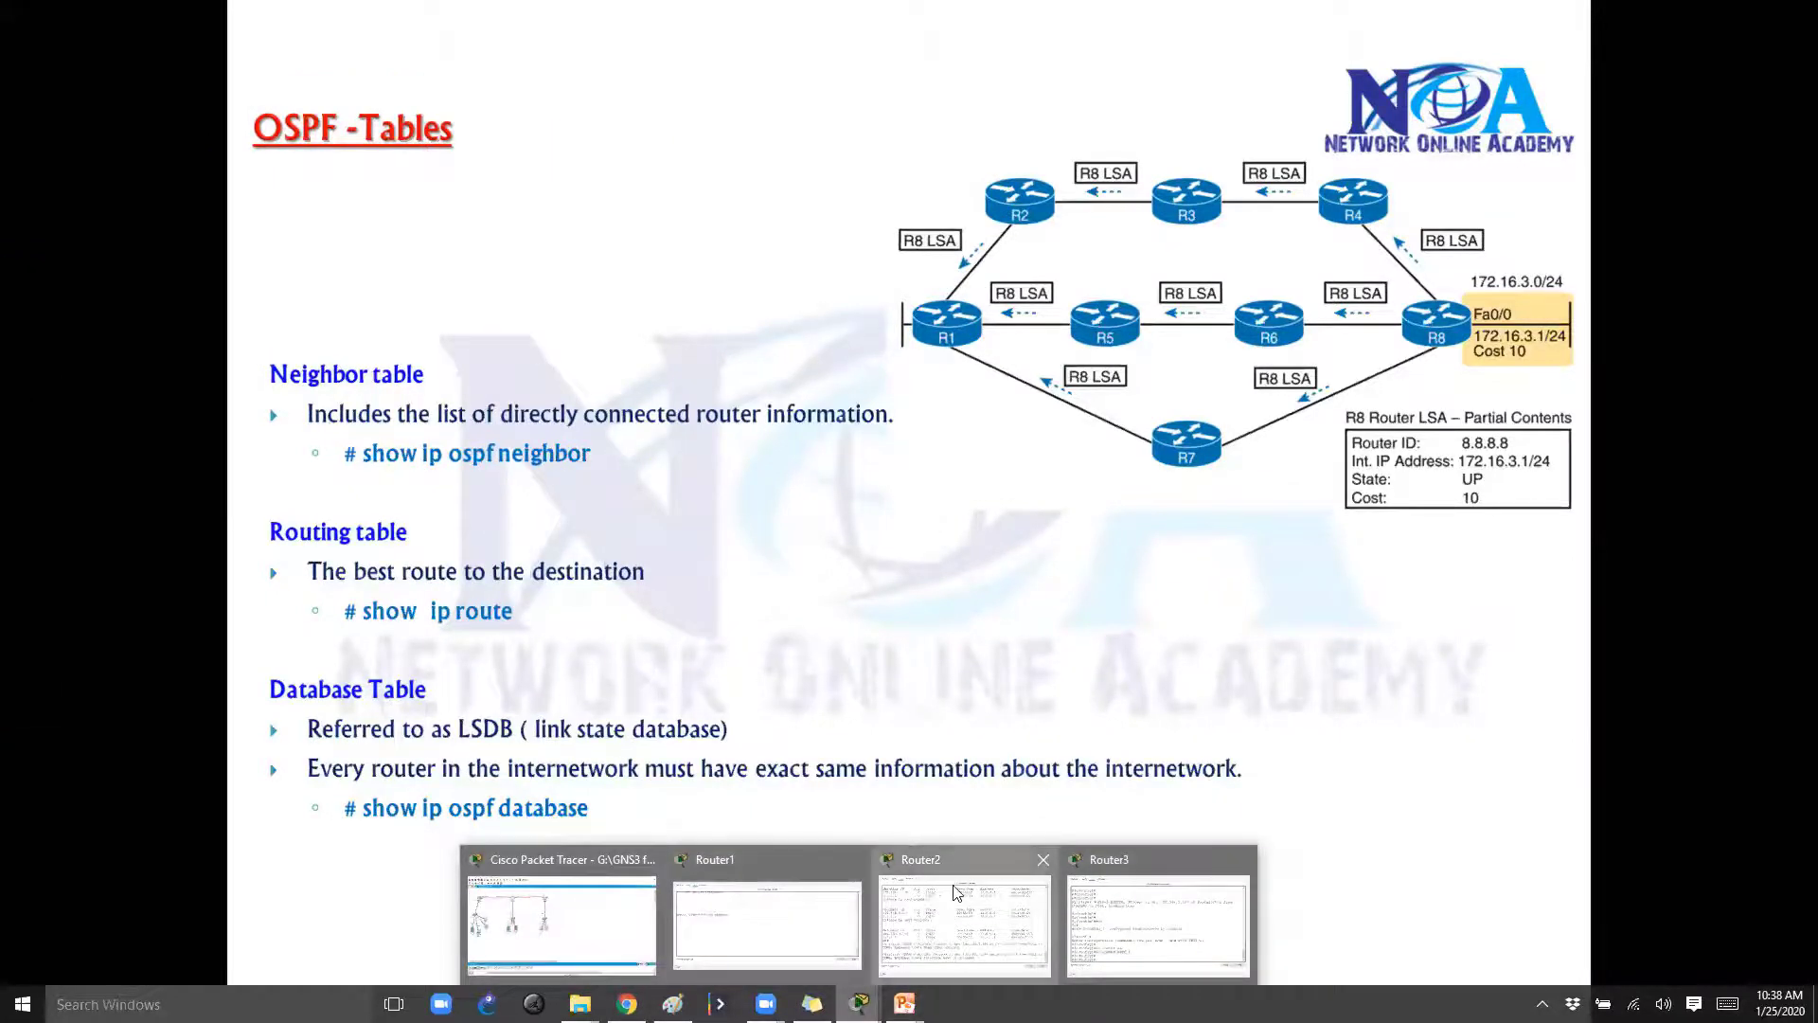
Rerun show ip ospf neighbor on Router2 and highlight the lone 1.1.1.1 FULL entry.
{"action": "left_click", "coordinate": [953, 916]}
{"action": "left_click_drag", "start_coordinate": [951, 86], "coordinate": [1349, 105]}
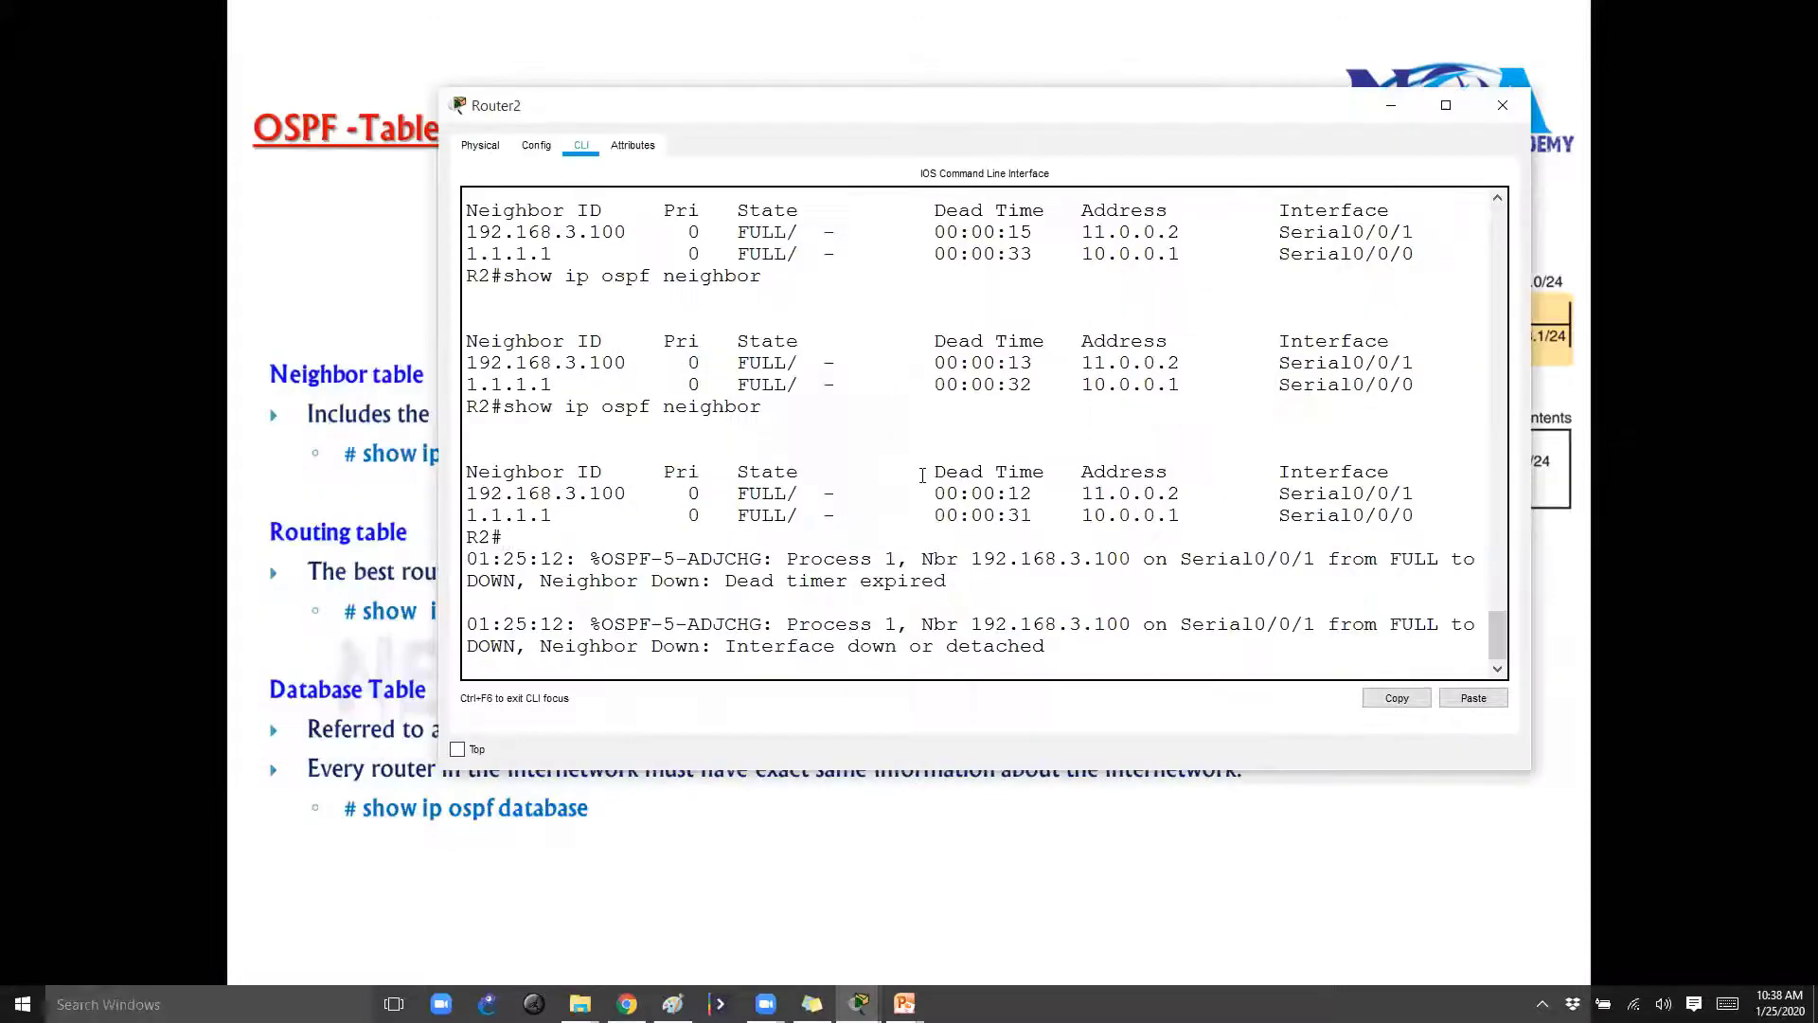
{"action": "key", "text": "Return"}
{"action": "key", "text": "Up"}
{"action": "key", "text": "Return"}
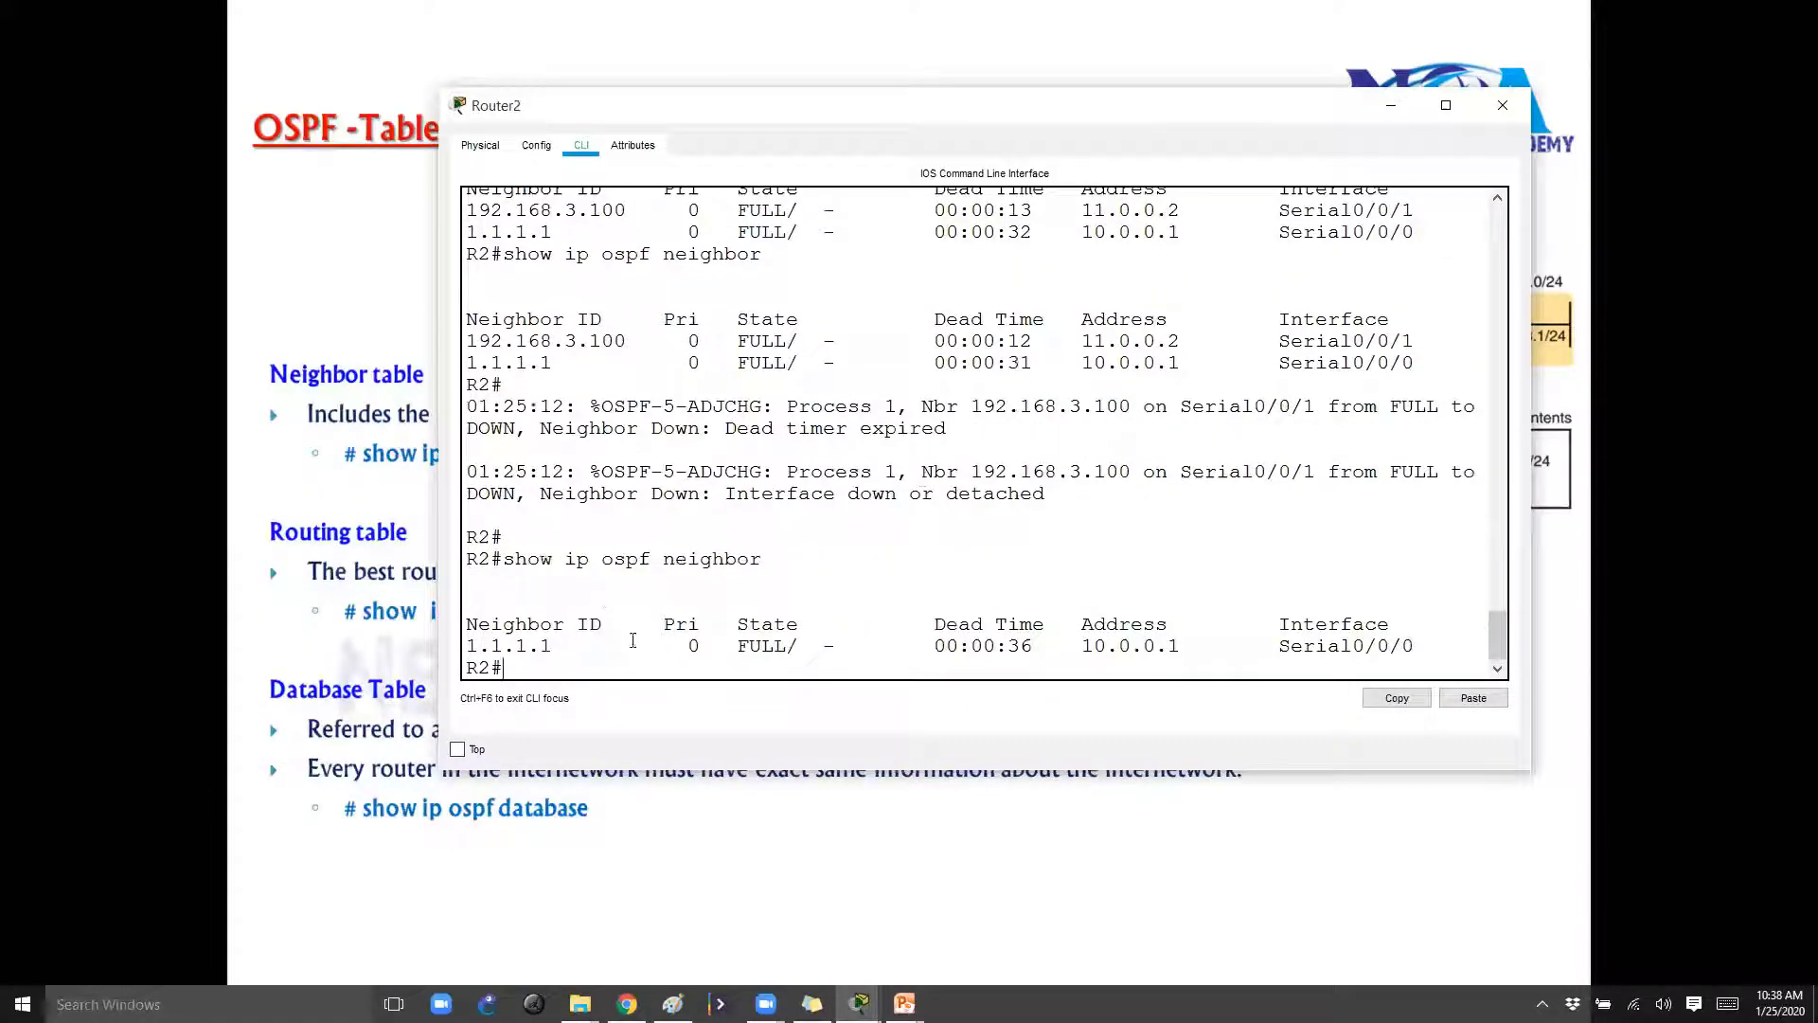
{"action": "left_click_drag", "start_coordinate": [633, 640], "coordinate": [999, 692]}
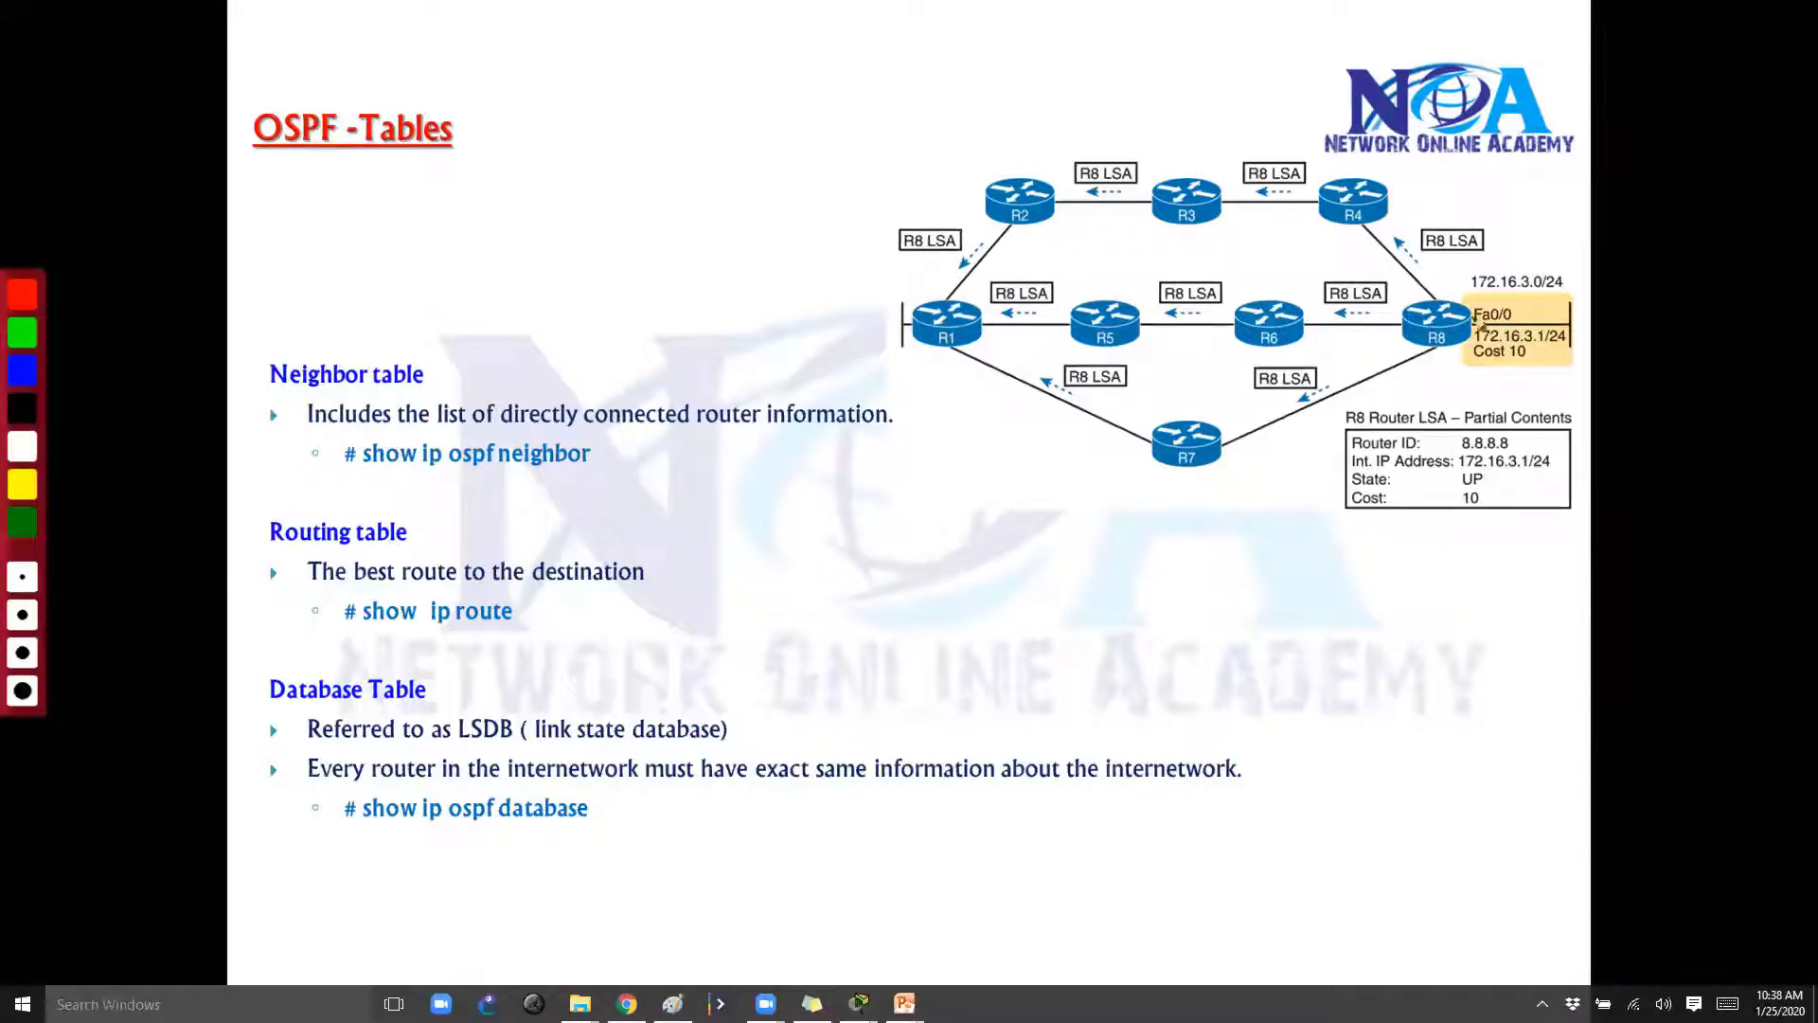
Loop R8's Fa0/0 cost box in green, and circle and label R1 in red.
{"action": "mouse_move", "coordinate": [1482, 328]}
{"action": "left_mouse_down"}
{"action": "mouse_move", "coordinate": [1524, 361]}
{"action": "mouse_move", "coordinate": [1630, 327]}
{"action": "mouse_move", "coordinate": [1733, 329]}
{"action": "left_mouse_up"}
{"action": "mouse_move", "coordinate": [980, 296]}
{"action": "left_mouse_down"}
{"action": "mouse_move", "coordinate": [924, 350]}
{"action": "mouse_move", "coordinate": [986, 293]}
{"action": "left_mouse_up"}
{"action": "left_click_drag", "start_coordinate": [819, 334], "coordinate": [854, 339]}
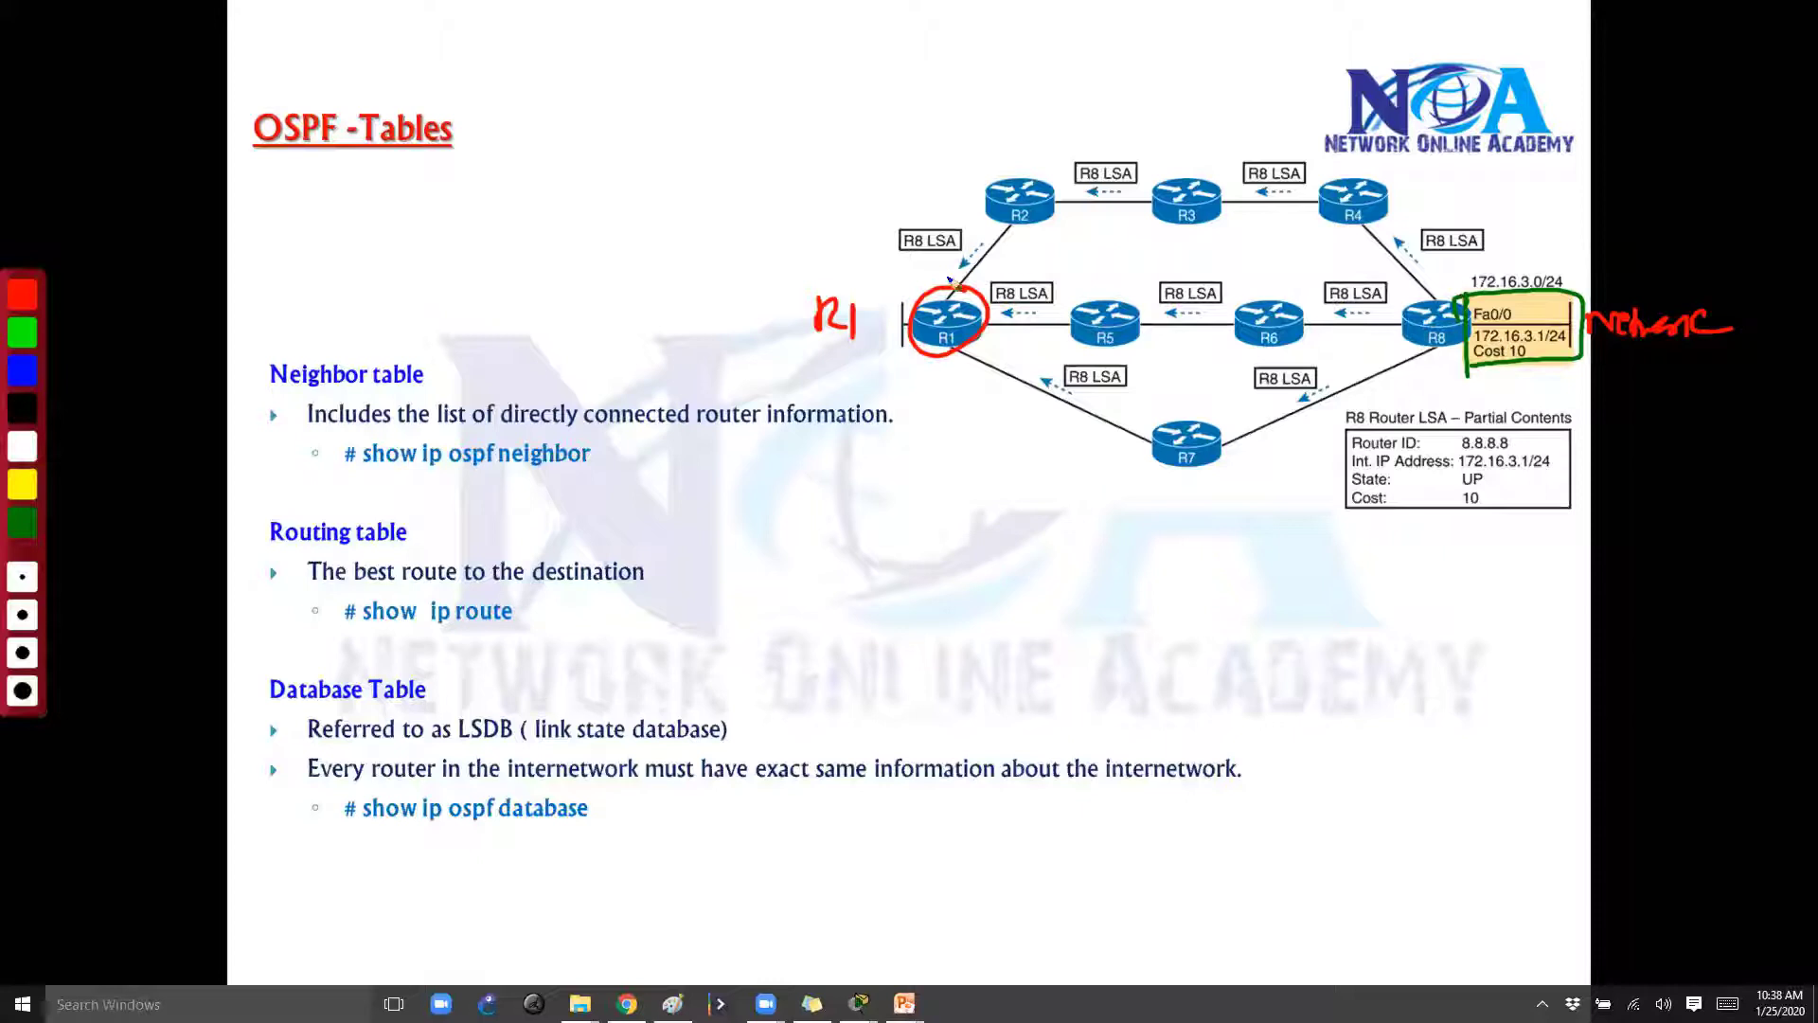
Trace the top, middle and bottom blue paths from R1 to R8's network.
{"action": "mouse_move", "coordinate": [945, 284]}
{"action": "left_mouse_down"}
{"action": "mouse_move", "coordinate": [981, 138]}
{"action": "mouse_move", "coordinate": [1381, 145]}
{"action": "mouse_move", "coordinate": [1503, 228]}
{"action": "left_mouse_up"}
{"action": "mouse_move", "coordinate": [1033, 303]}
{"action": "left_mouse_down"}
{"action": "mouse_move", "coordinate": [1349, 299]}
{"action": "mouse_move", "coordinate": [1321, 312]}
{"action": "left_mouse_up"}
{"action": "left_click_drag", "start_coordinate": [910, 363], "coordinate": [1093, 489]}
{"action": "left_click_drag", "start_coordinate": [1215, 490], "coordinate": [1505, 384]}
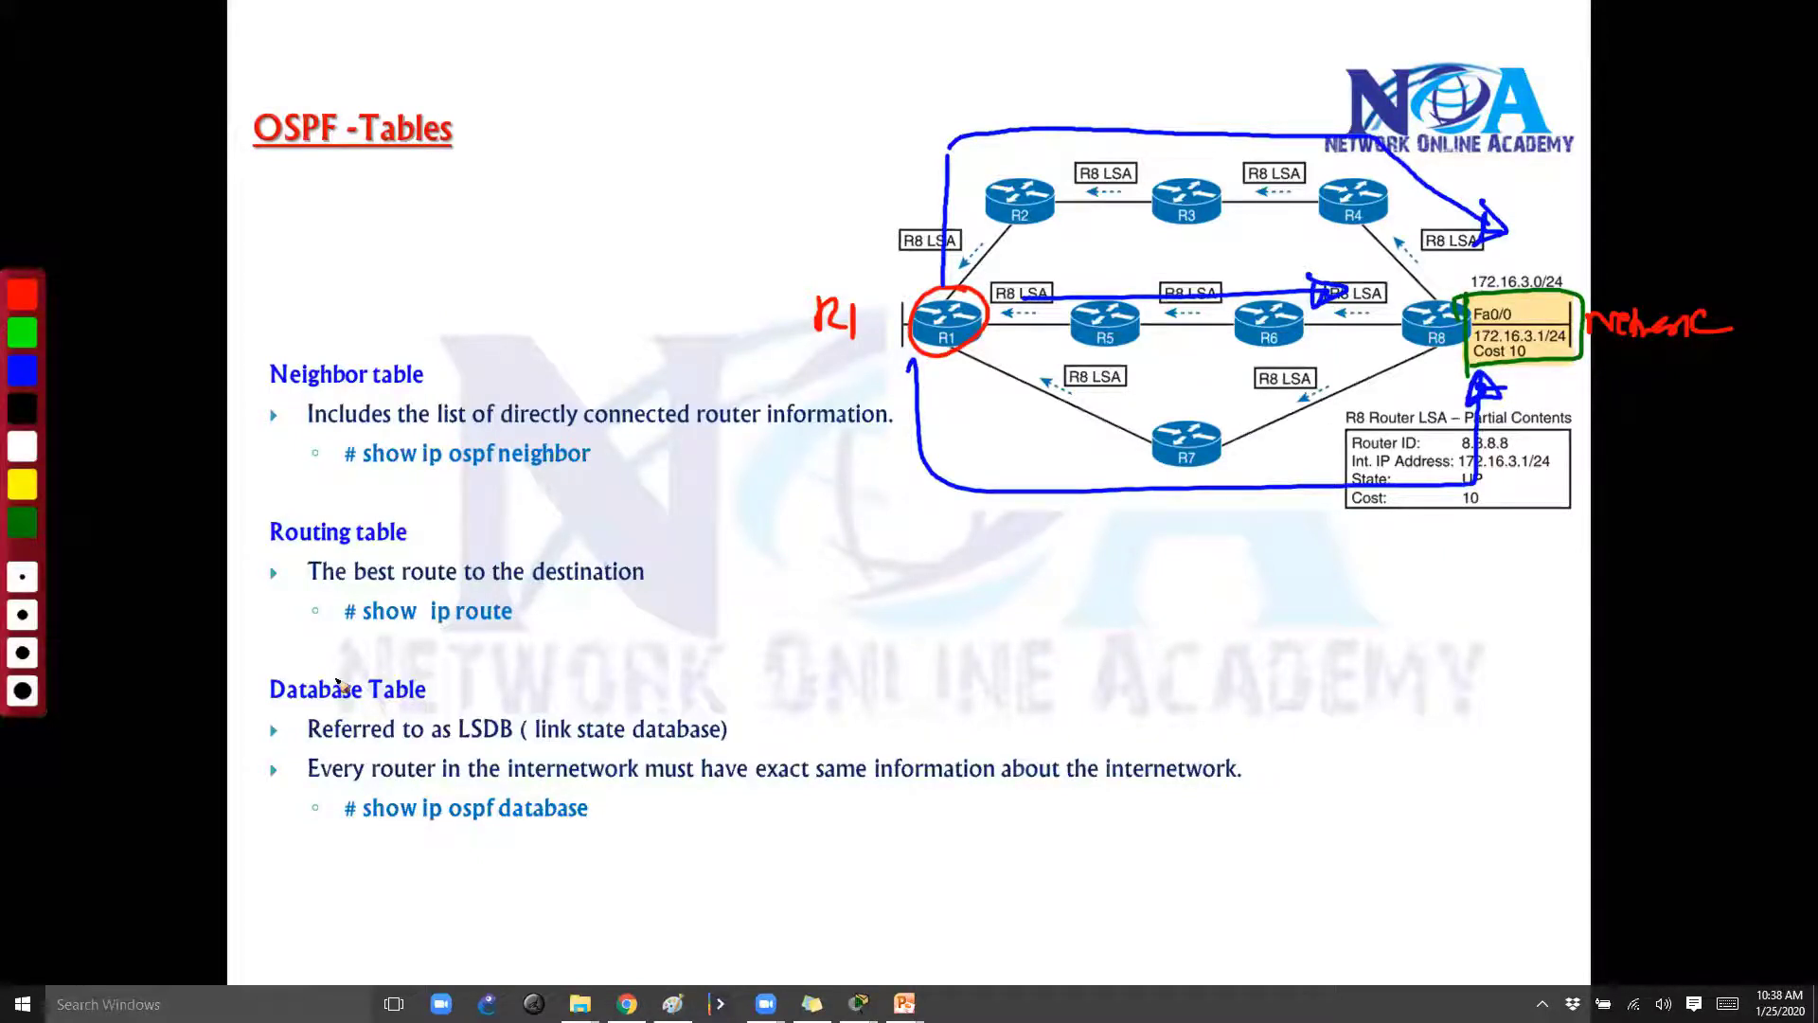
Circle Database Table and write LSDB => LSA's beside it.
{"action": "mouse_move", "coordinate": [260, 672]}
{"action": "left_mouse_down"}
{"action": "mouse_move", "coordinate": [433, 682]}
{"action": "mouse_move", "coordinate": [477, 704]}
{"action": "left_mouse_up"}
{"action": "mouse_move", "coordinate": [504, 671]}
{"action": "left_mouse_down"}
{"action": "mouse_move", "coordinate": [486, 701]}
{"action": "mouse_move", "coordinate": [668, 709]}
{"action": "left_mouse_up"}
{"action": "mouse_move", "coordinate": [691, 708]}
{"action": "left_mouse_down"}
{"action": "mouse_move", "coordinate": [711, 679]}
{"action": "mouse_move", "coordinate": [735, 696]}
{"action": "left_mouse_up"}
{"action": "mouse_move", "coordinate": [705, 659]}
{"action": "left_mouse_down"}
{"action": "mouse_move", "coordinate": [742, 711]}
{"action": "mouse_move", "coordinate": [861, 699]}
{"action": "left_mouse_up"}
Write and circle all, underline the database command and exact same information, and write Best.
{"action": "left_click_drag", "start_coordinate": [877, 661], "coordinate": [874, 699]}
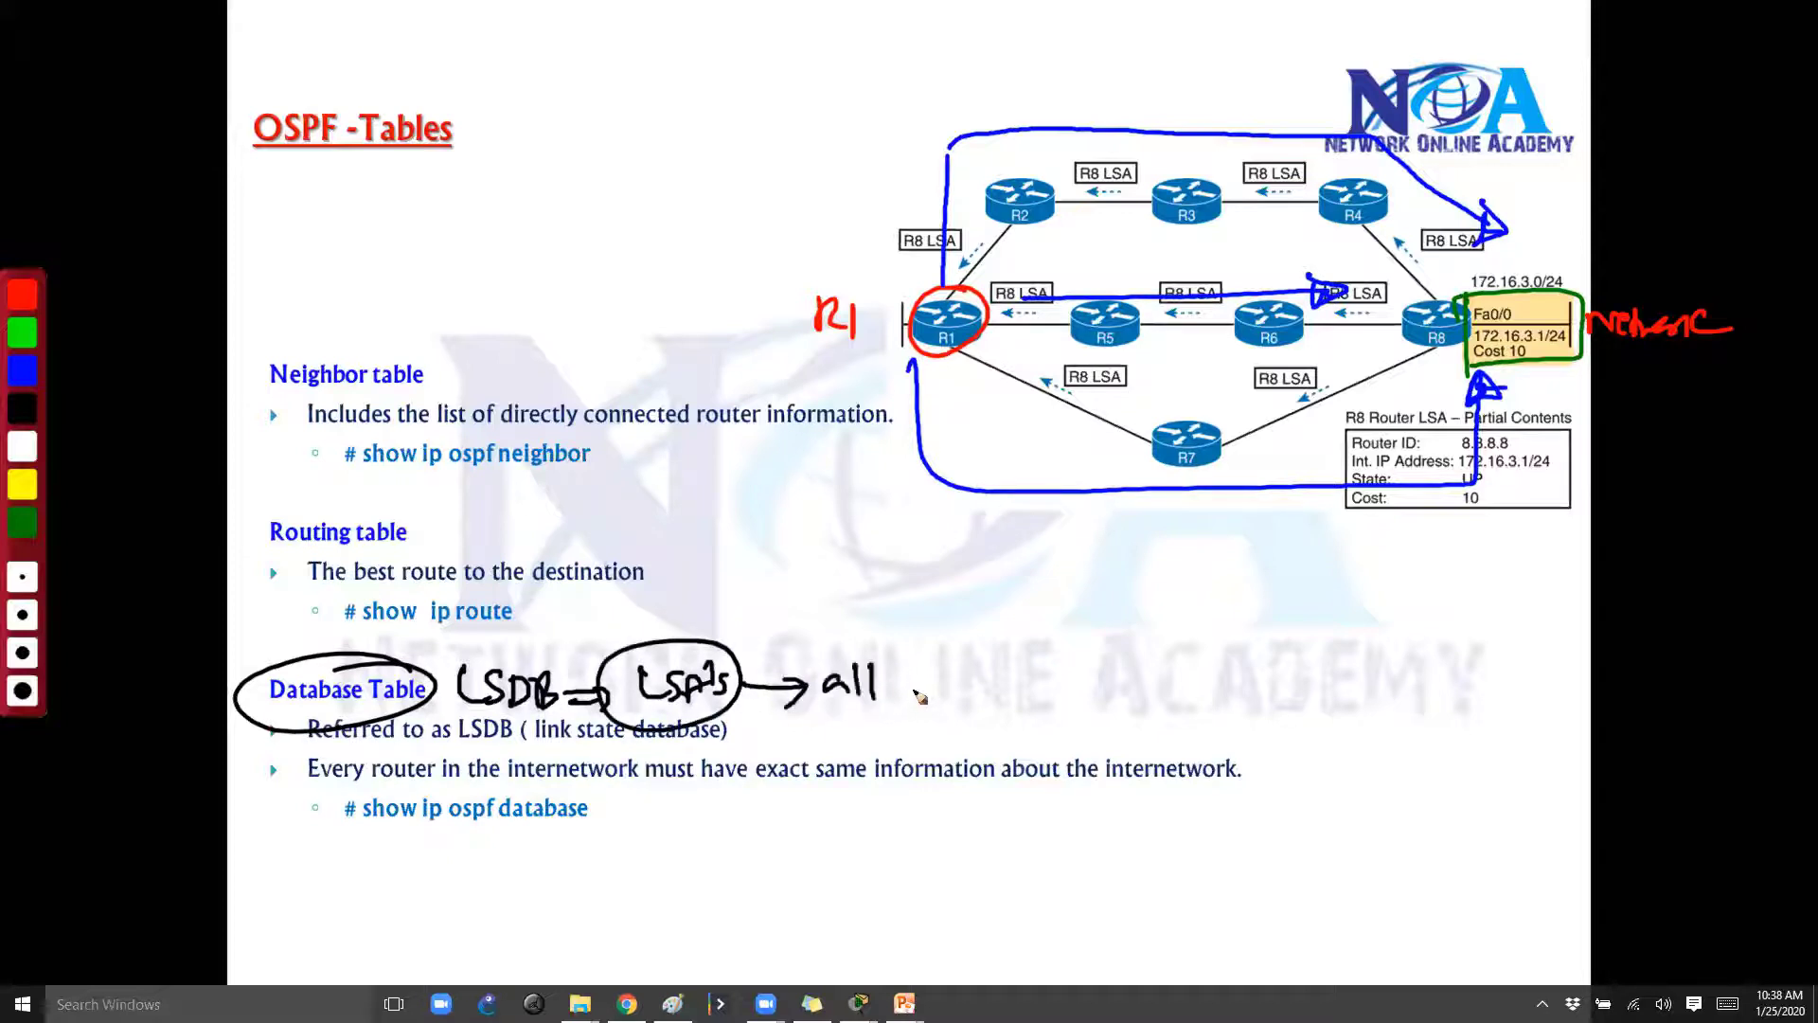
{"action": "left_click_drag", "start_coordinate": [343, 789], "coordinate": [430, 799]}
{"action": "left_click_drag", "start_coordinate": [739, 780], "coordinate": [1003, 787]}
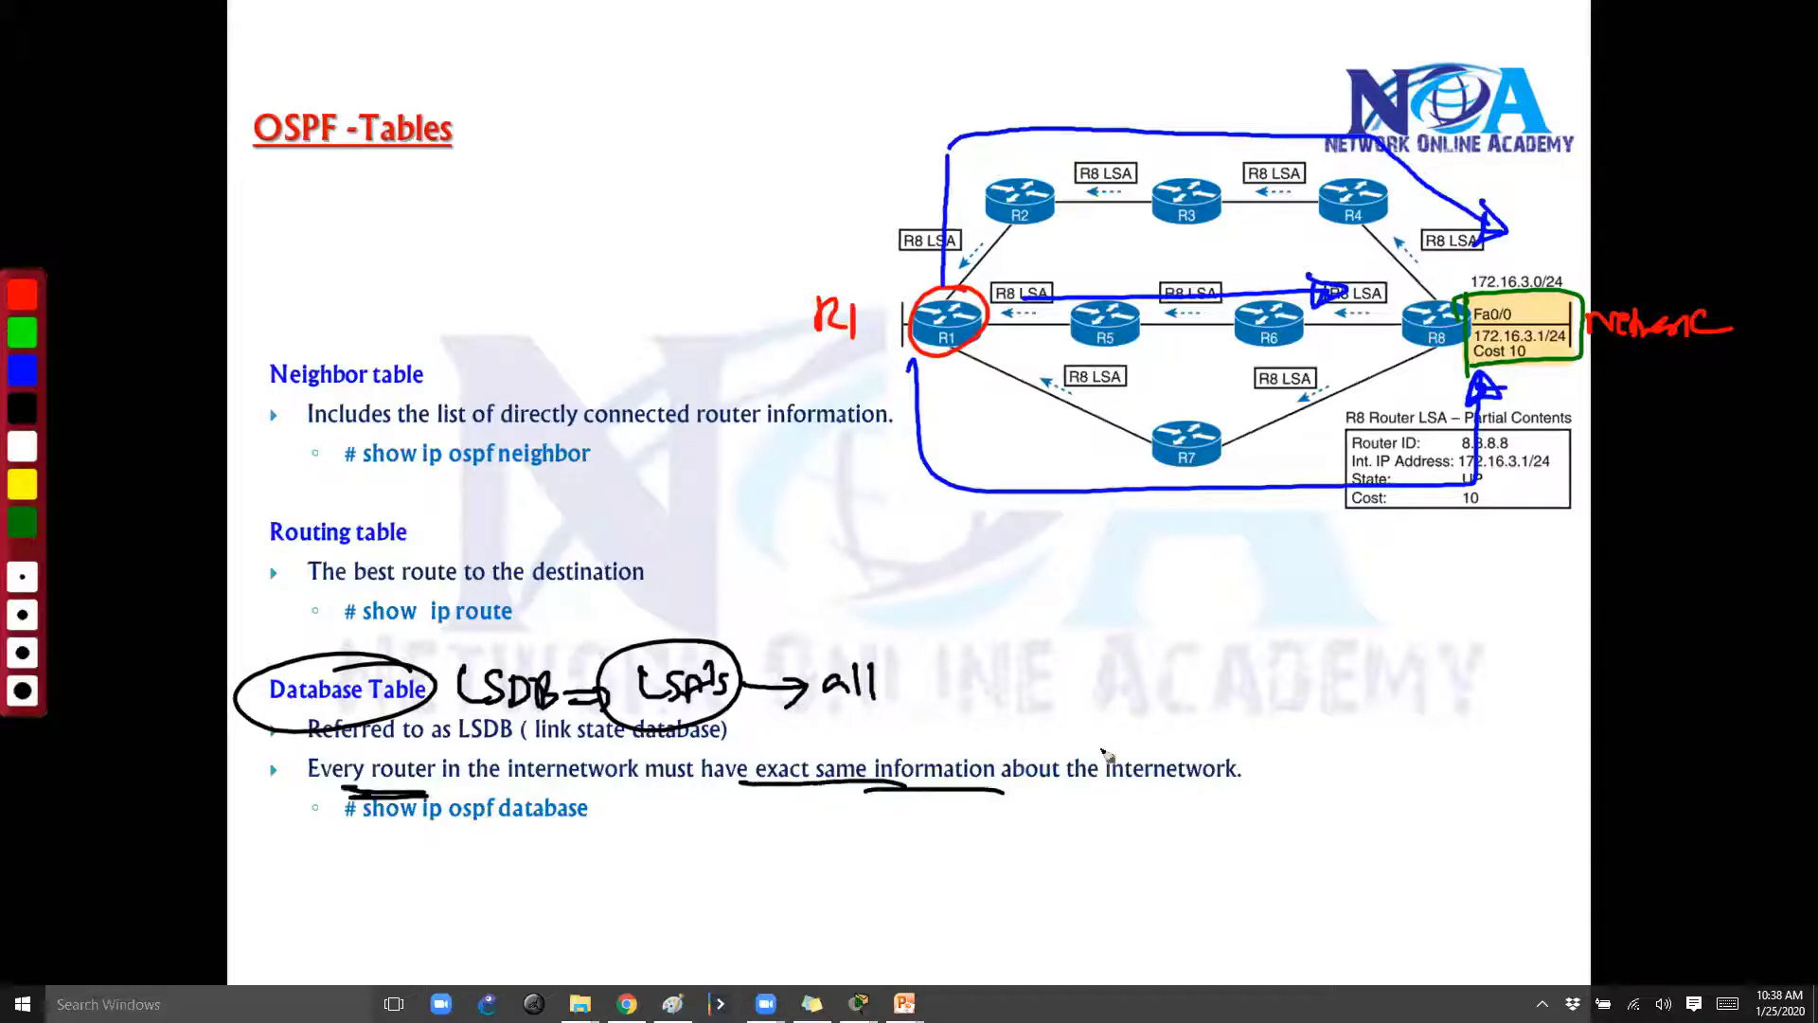
{"action": "left_click_drag", "start_coordinate": [892, 686], "coordinate": [898, 656]}
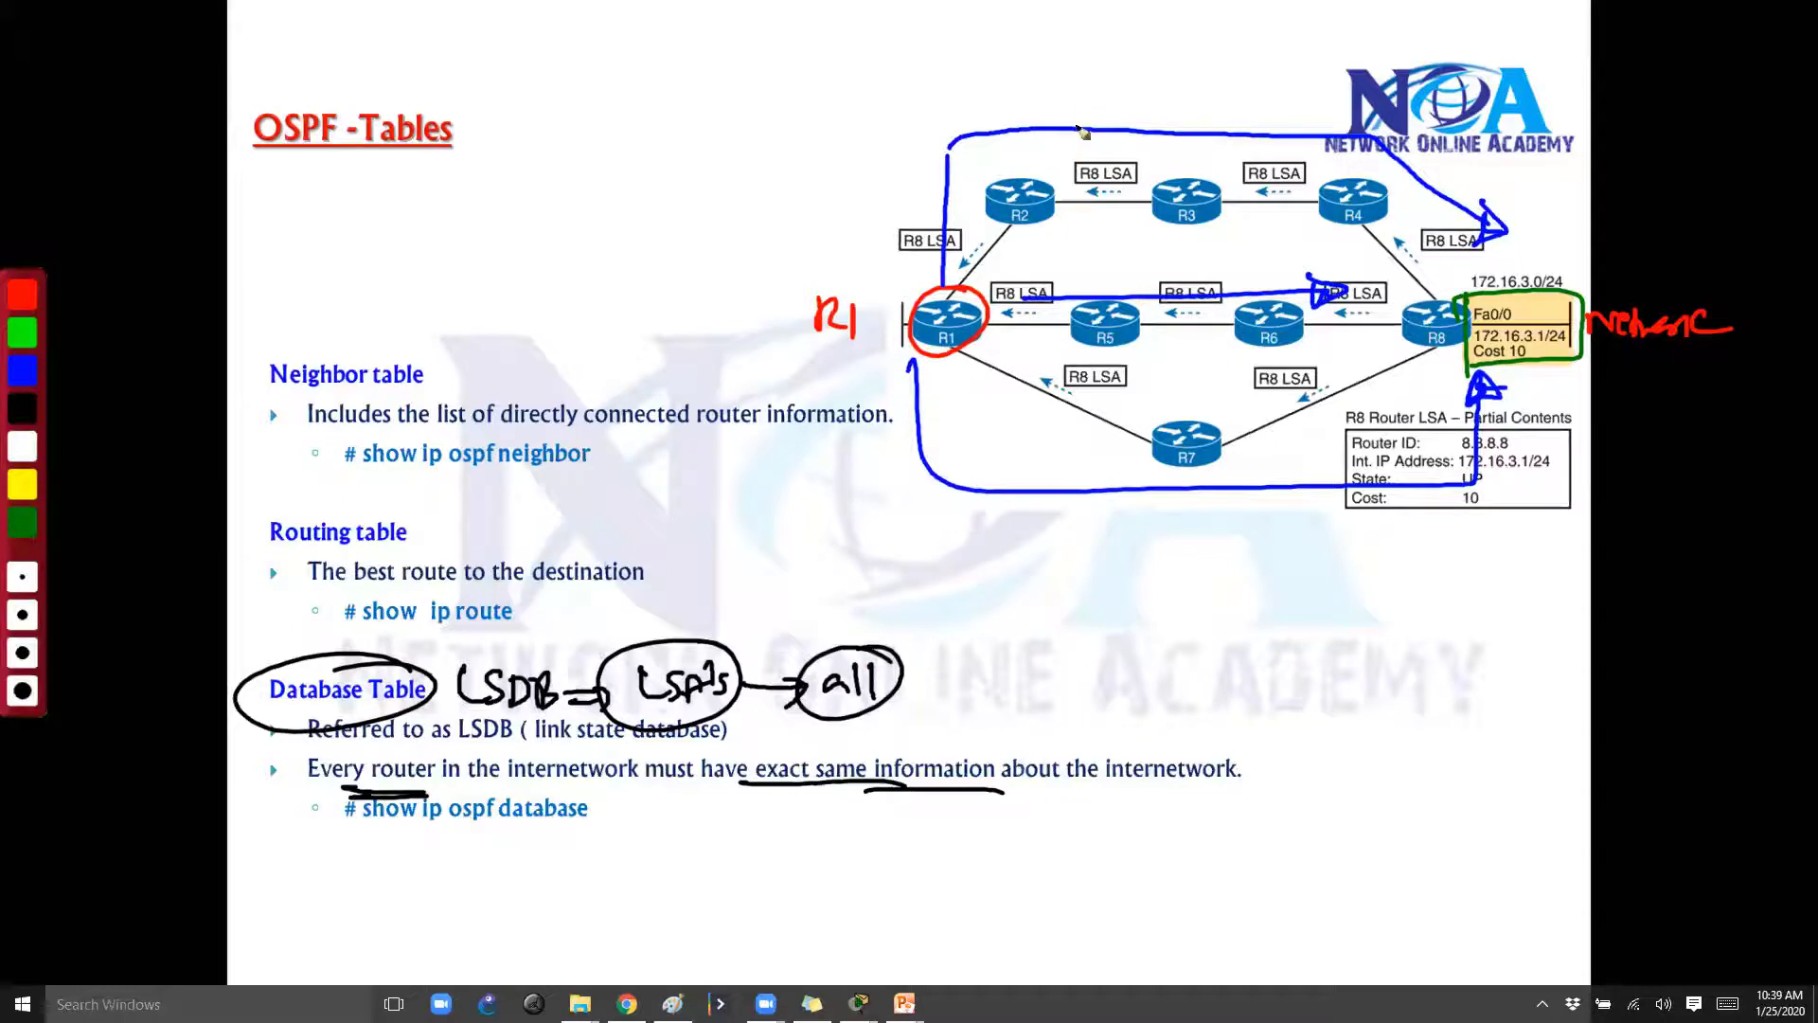
{"action": "mouse_move", "coordinate": [1084, 92]}
{"action": "left_mouse_down"}
{"action": "mouse_move", "coordinate": [1111, 137]}
{"action": "mouse_move", "coordinate": [1168, 108]}
{"action": "mouse_move", "coordinate": [1201, 142]}
{"action": "left_mouse_up"}
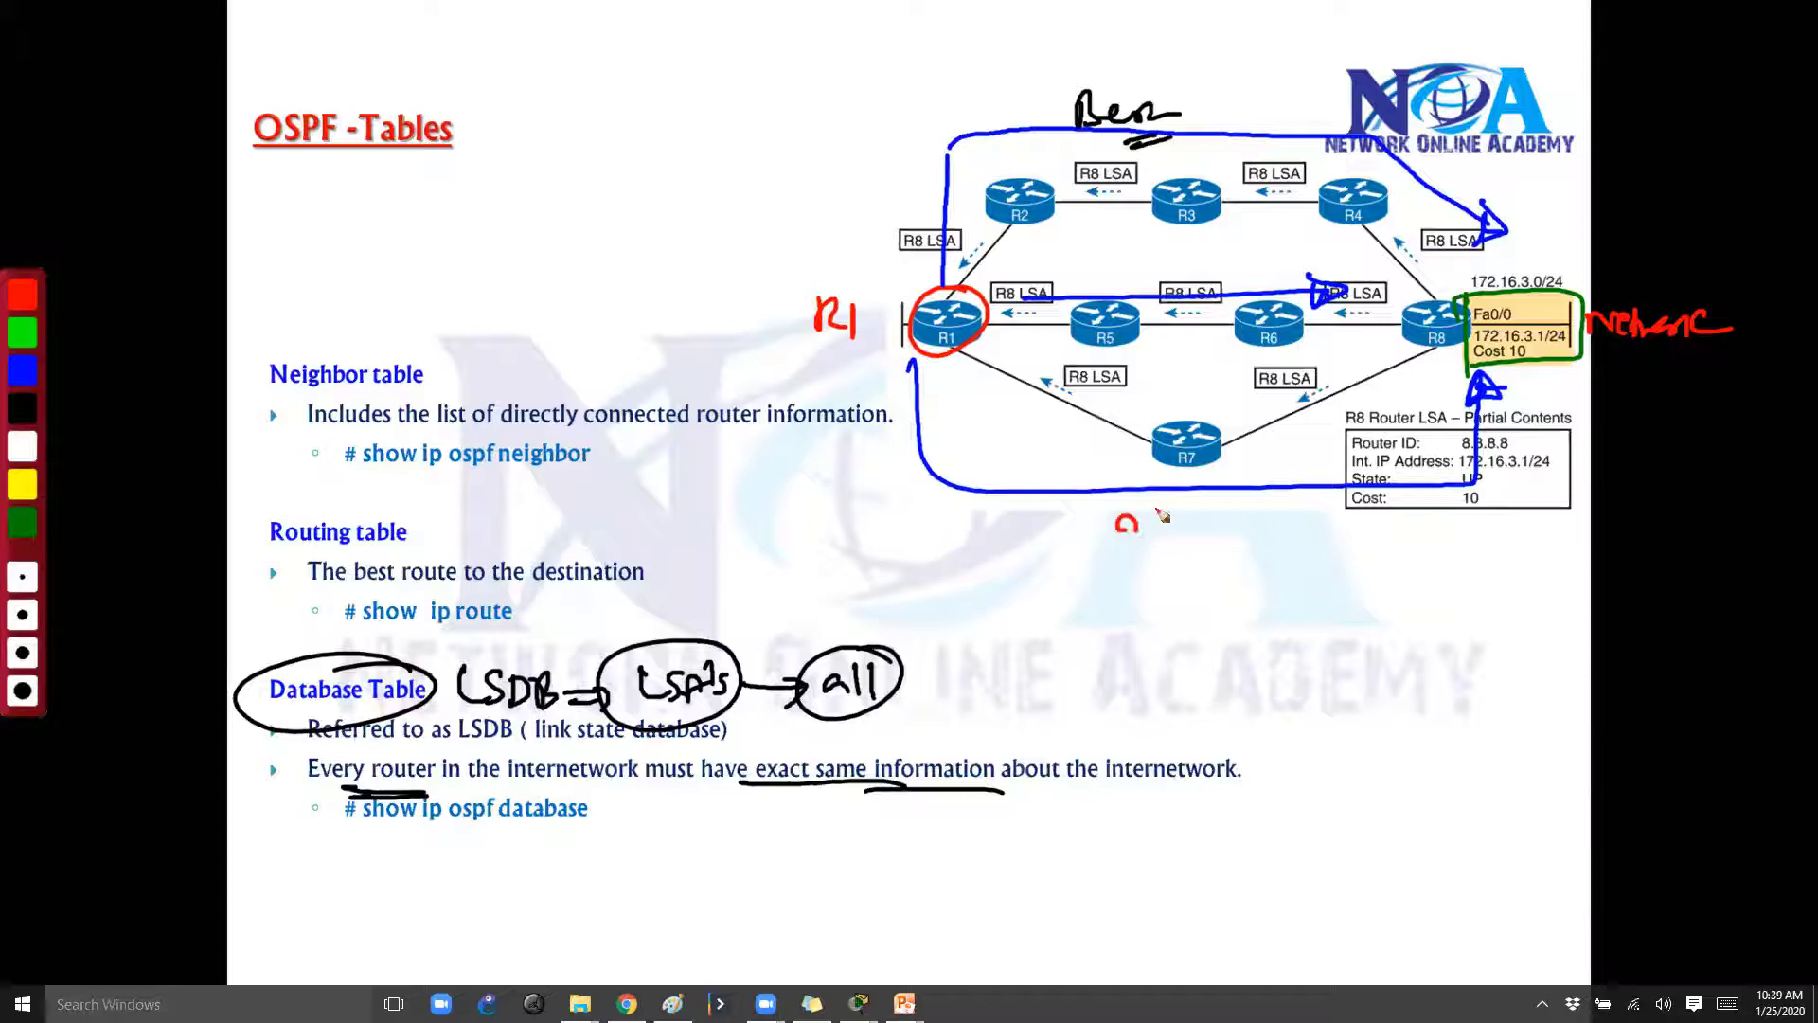
Add a red all-routers note, strike it, link LSAs to all, and circle Best and R1.
{"action": "left_click_drag", "start_coordinate": [1130, 517], "coordinate": [1136, 538]}
{"action": "mouse_move", "coordinate": [1156, 509]}
{"action": "left_mouse_down"}
{"action": "mouse_move", "coordinate": [1176, 540]}
{"action": "mouse_move", "coordinate": [1216, 543]}
{"action": "left_mouse_up"}
{"action": "mouse_move", "coordinate": [1230, 534]}
{"action": "left_mouse_down"}
{"action": "mouse_move", "coordinate": [1295, 554]}
{"action": "mouse_move", "coordinate": [1186, 582]}
{"action": "left_mouse_up"}
{"action": "left_click_drag", "start_coordinate": [1122, 528], "coordinate": [1295, 535]}
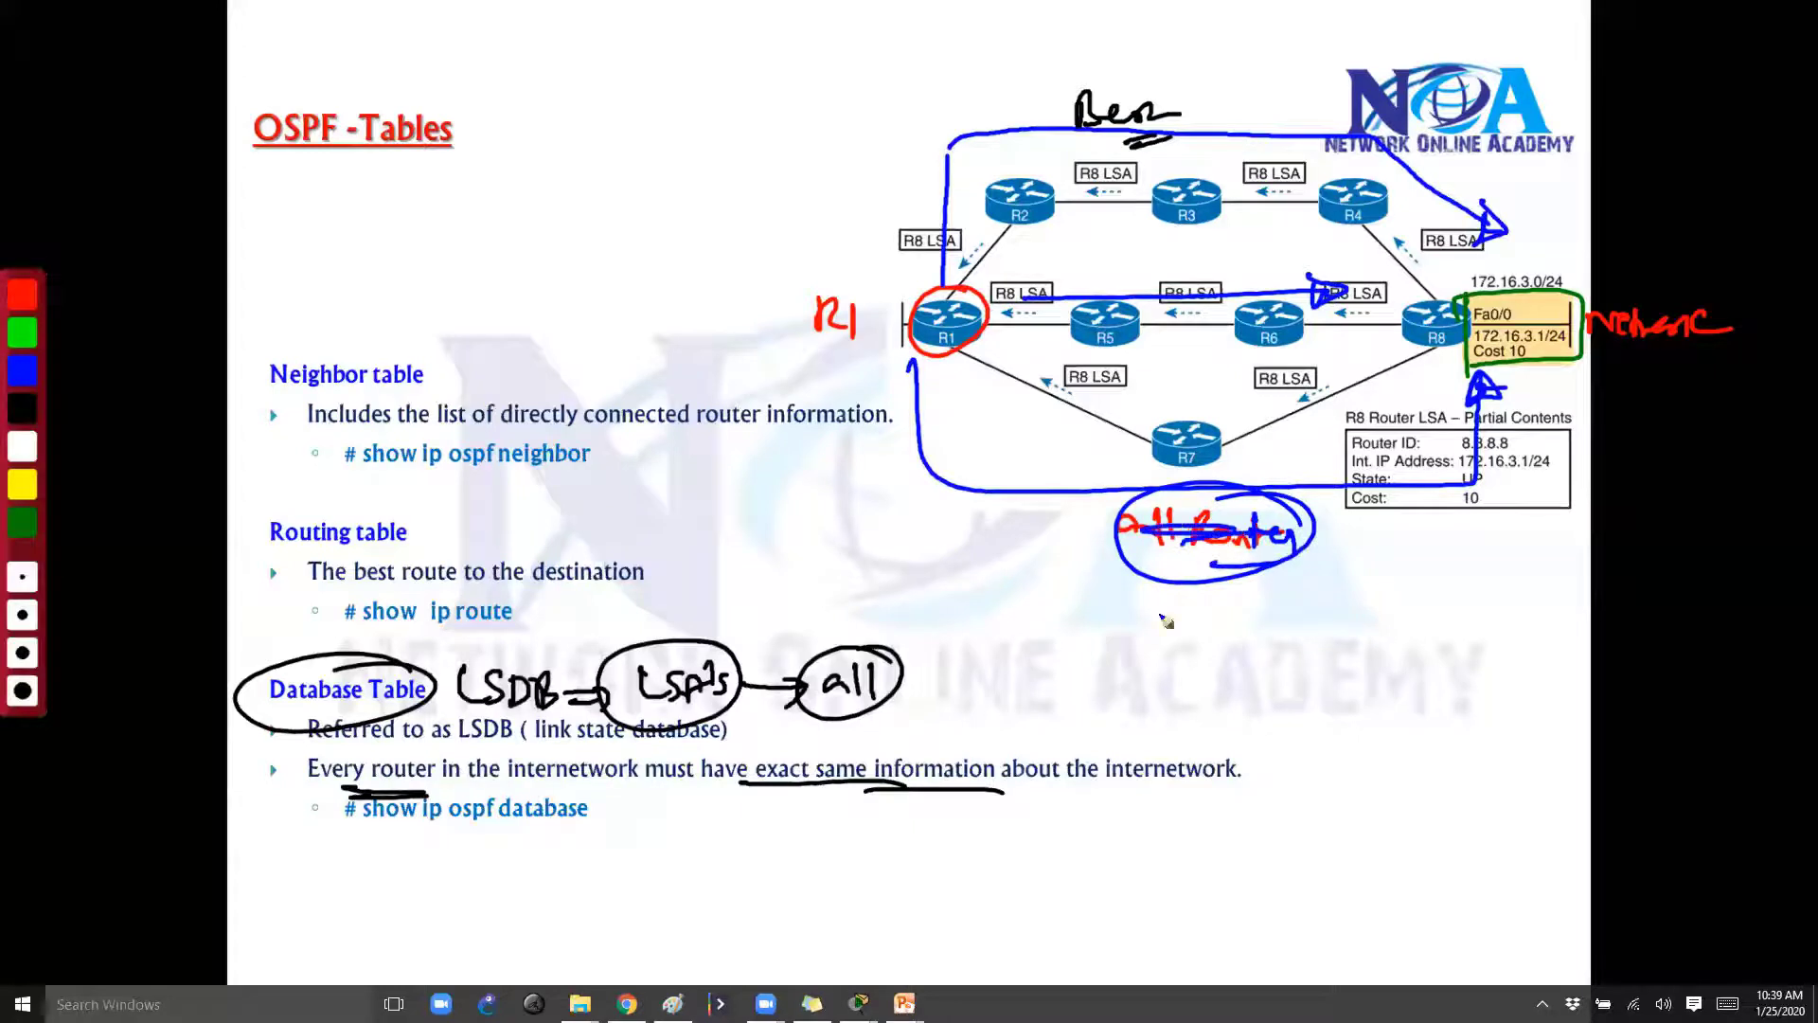
{"action": "mouse_move", "coordinate": [1148, 582]}
{"action": "left_mouse_down"}
{"action": "mouse_move", "coordinate": [1193, 619]}
{"action": "mouse_move", "coordinate": [1264, 611]}
{"action": "left_mouse_up"}
{"action": "mouse_move", "coordinate": [1151, 613]}
{"action": "left_mouse_down"}
{"action": "mouse_move", "coordinate": [821, 697]}
{"action": "mouse_move", "coordinate": [833, 718]}
{"action": "left_mouse_up"}
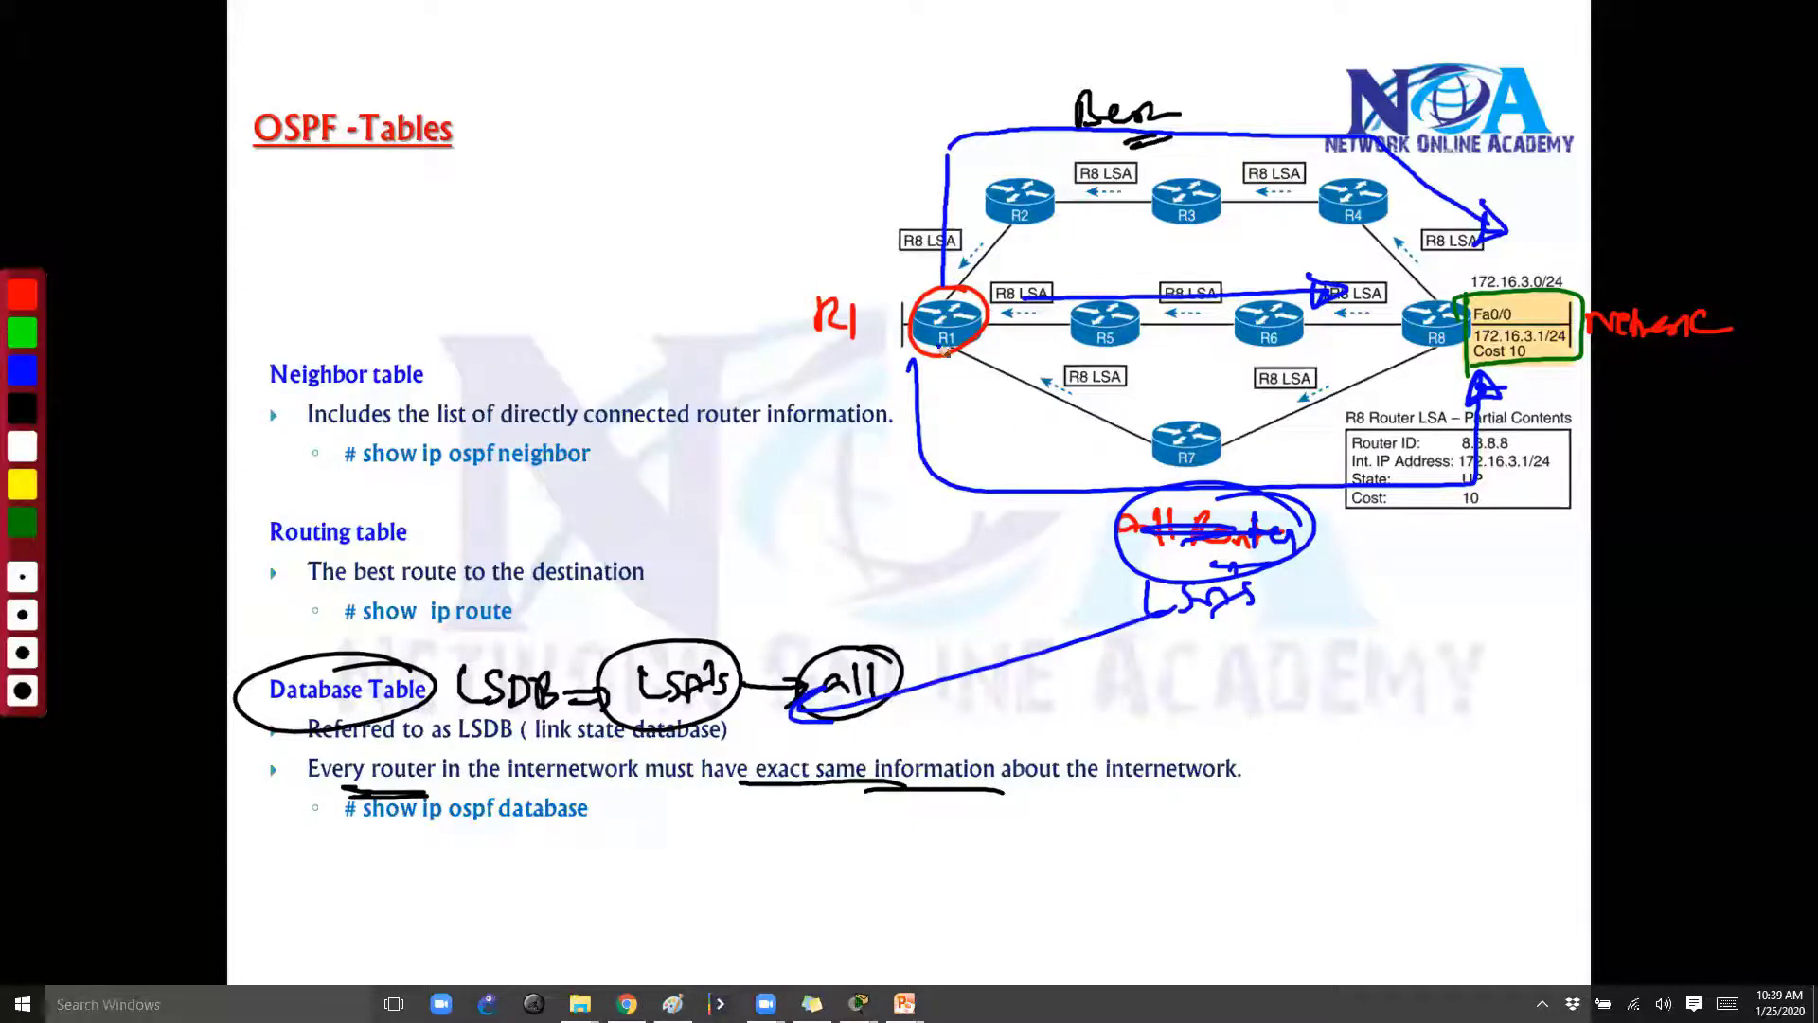
{"action": "left_click_drag", "start_coordinate": [1195, 112], "coordinate": [1137, 145]}
{"action": "mouse_move", "coordinate": [968, 302]}
{"action": "left_mouse_down"}
{"action": "mouse_move", "coordinate": [901, 327]}
{"action": "mouse_move", "coordinate": [962, 331]}
{"action": "mouse_move", "coordinate": [946, 337]}
{"action": "mouse_move", "coordinate": [852, 327]}
{"action": "mouse_move", "coordinate": [896, 352]}
{"action": "mouse_move", "coordinate": [742, 452]}
{"action": "left_mouse_up"}
Circle Routing table and draw arrows to it from R1 and Best.
{"action": "mouse_move", "coordinate": [633, 521]}
{"action": "left_mouse_down"}
{"action": "mouse_move", "coordinate": [562, 546]}
{"action": "mouse_move", "coordinate": [606, 544]}
{"action": "left_mouse_up"}
{"action": "left_click_drag", "start_coordinate": [412, 511], "coordinate": [356, 506]}
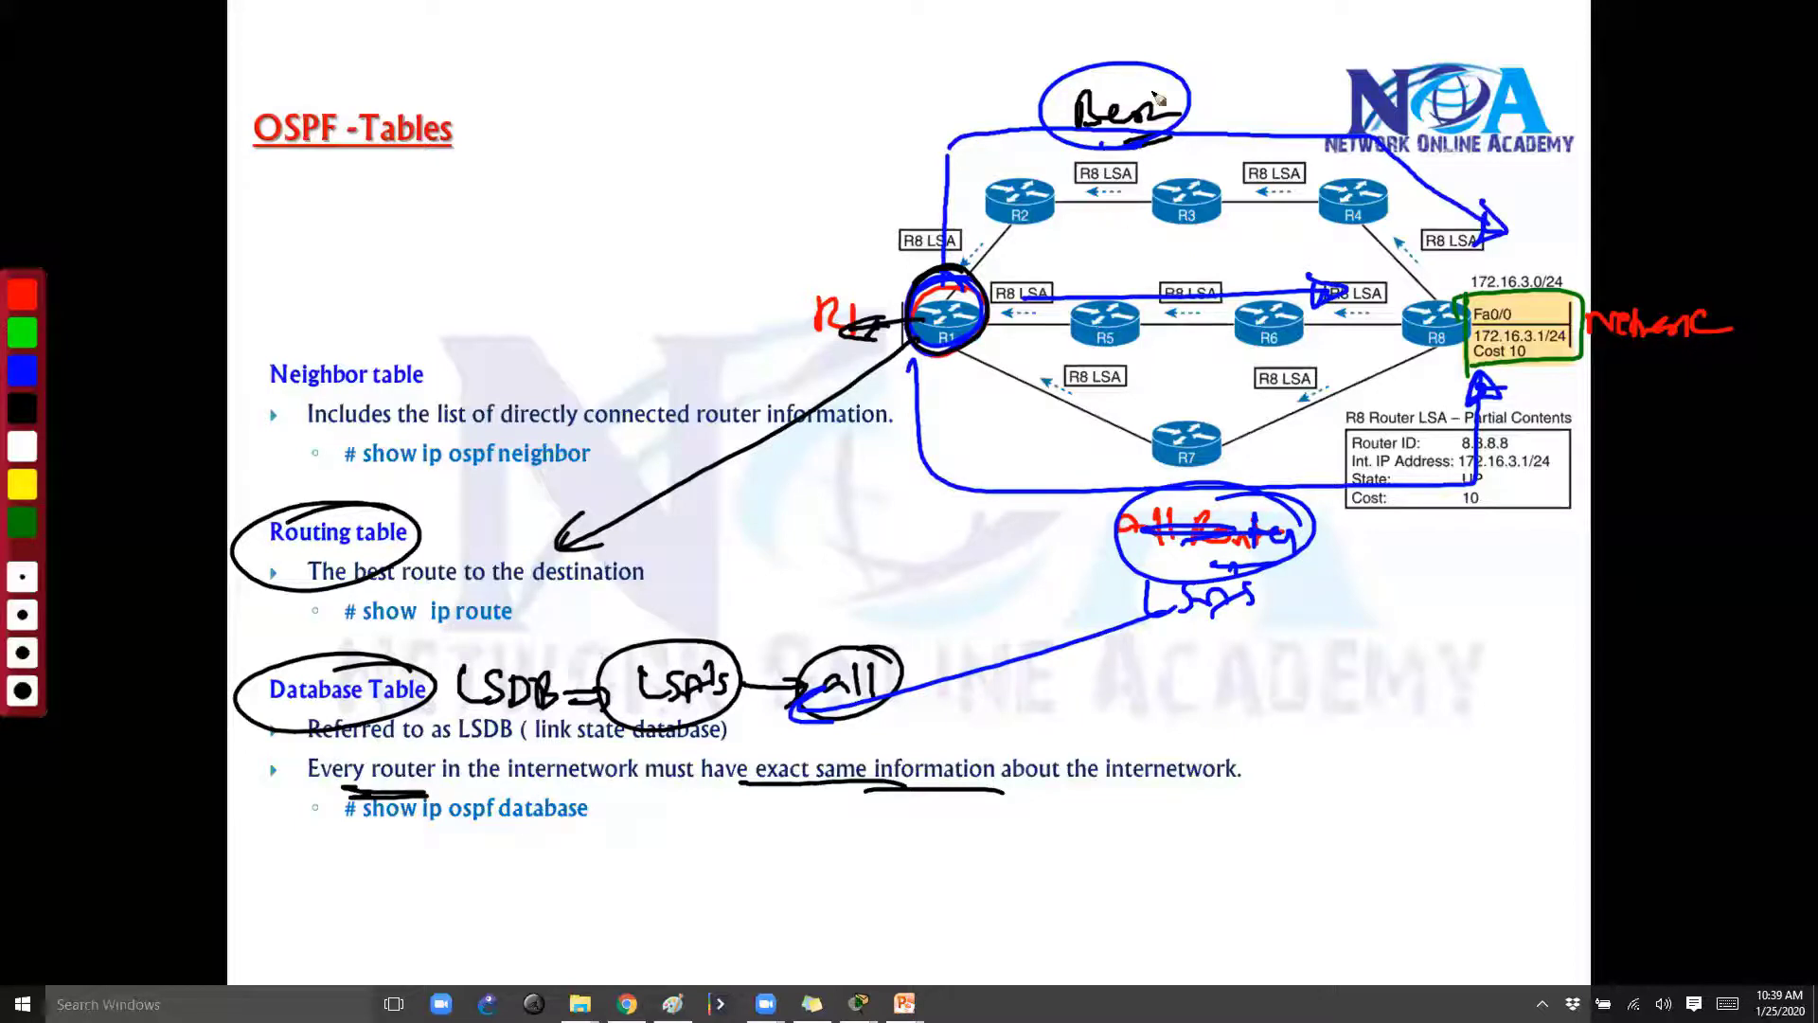
{"action": "mouse_move", "coordinate": [1158, 100]}
{"action": "left_mouse_down"}
{"action": "mouse_move", "coordinate": [1079, 64]}
{"action": "mouse_move", "coordinate": [1058, 106]}
{"action": "mouse_move", "coordinate": [782, 256]}
{"action": "mouse_move", "coordinate": [711, 368]}
{"action": "left_mouse_up"}
{"action": "left_click_drag", "start_coordinate": [711, 367], "coordinate": [753, 335]}
Write and underline Bandwidth, then erase all ink from the slide.
{"action": "mouse_move", "coordinate": [737, 154]}
{"action": "left_mouse_down"}
{"action": "mouse_move", "coordinate": [909, 106]}
{"action": "mouse_move", "coordinate": [916, 131]}
{"action": "left_mouse_up"}
{"action": "left_click_drag", "start_coordinate": [804, 156], "coordinate": [889, 148]}
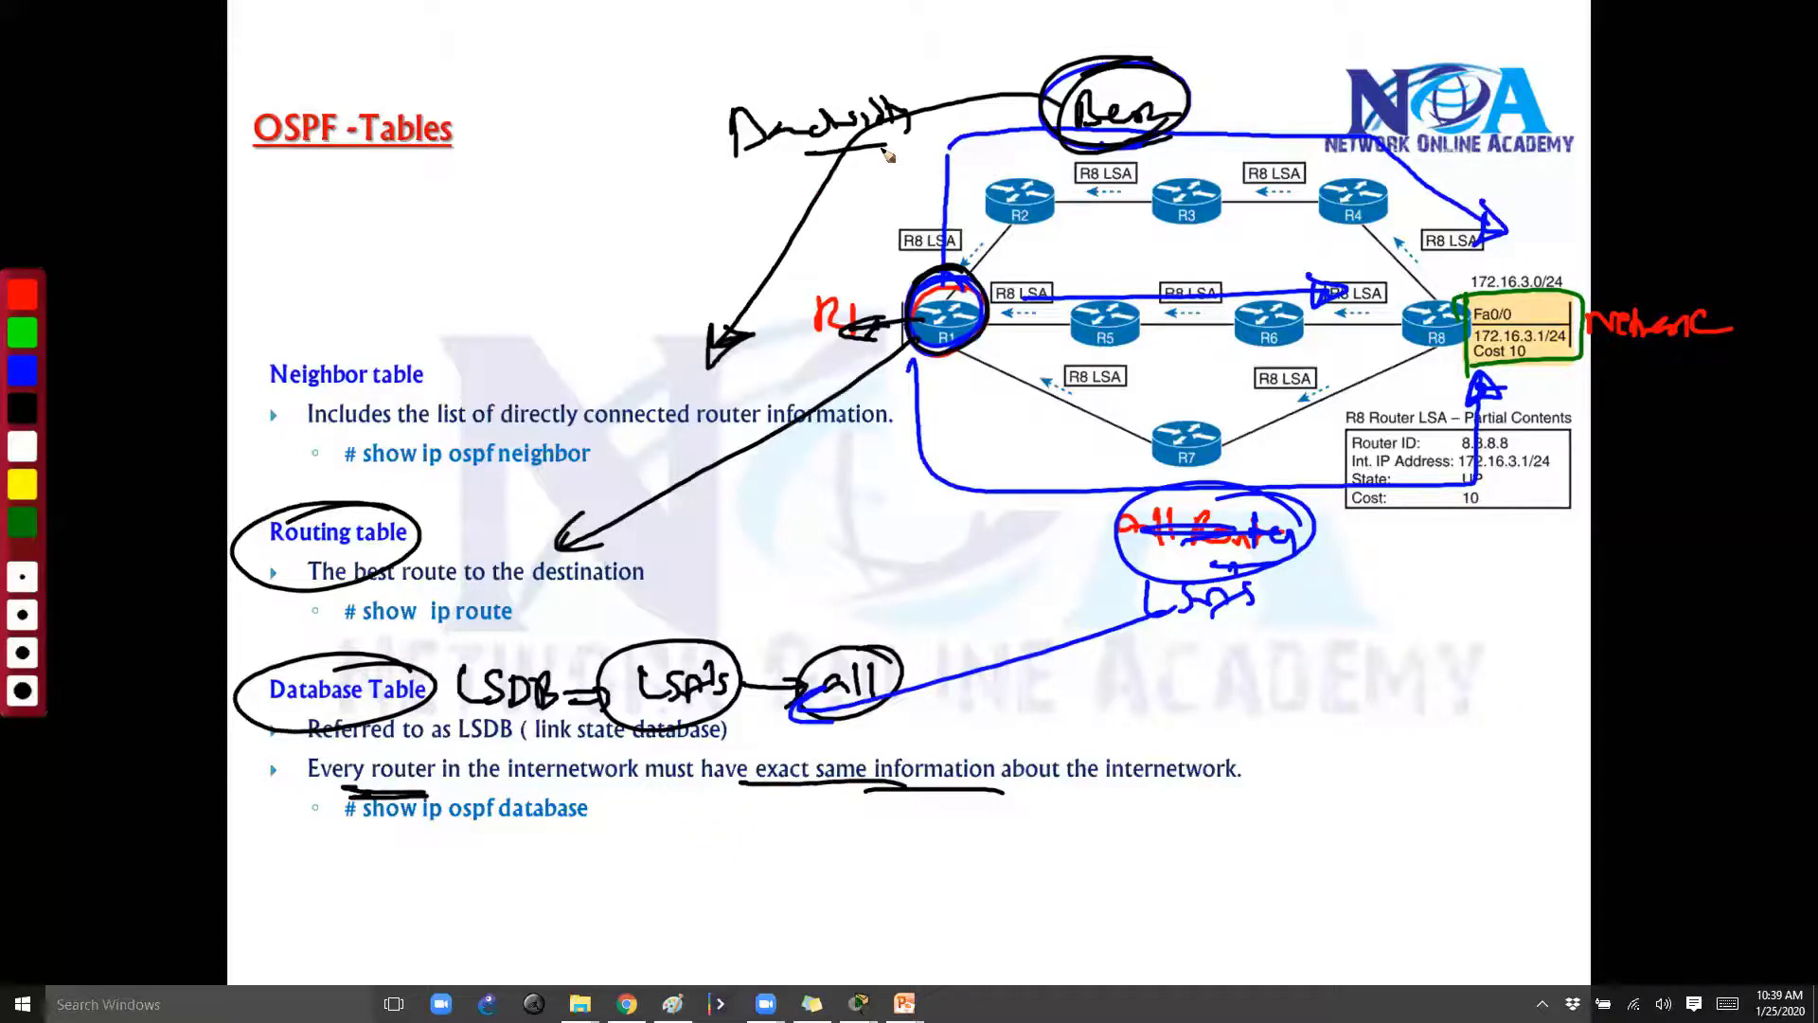
{"action": "key", "text": "e"}
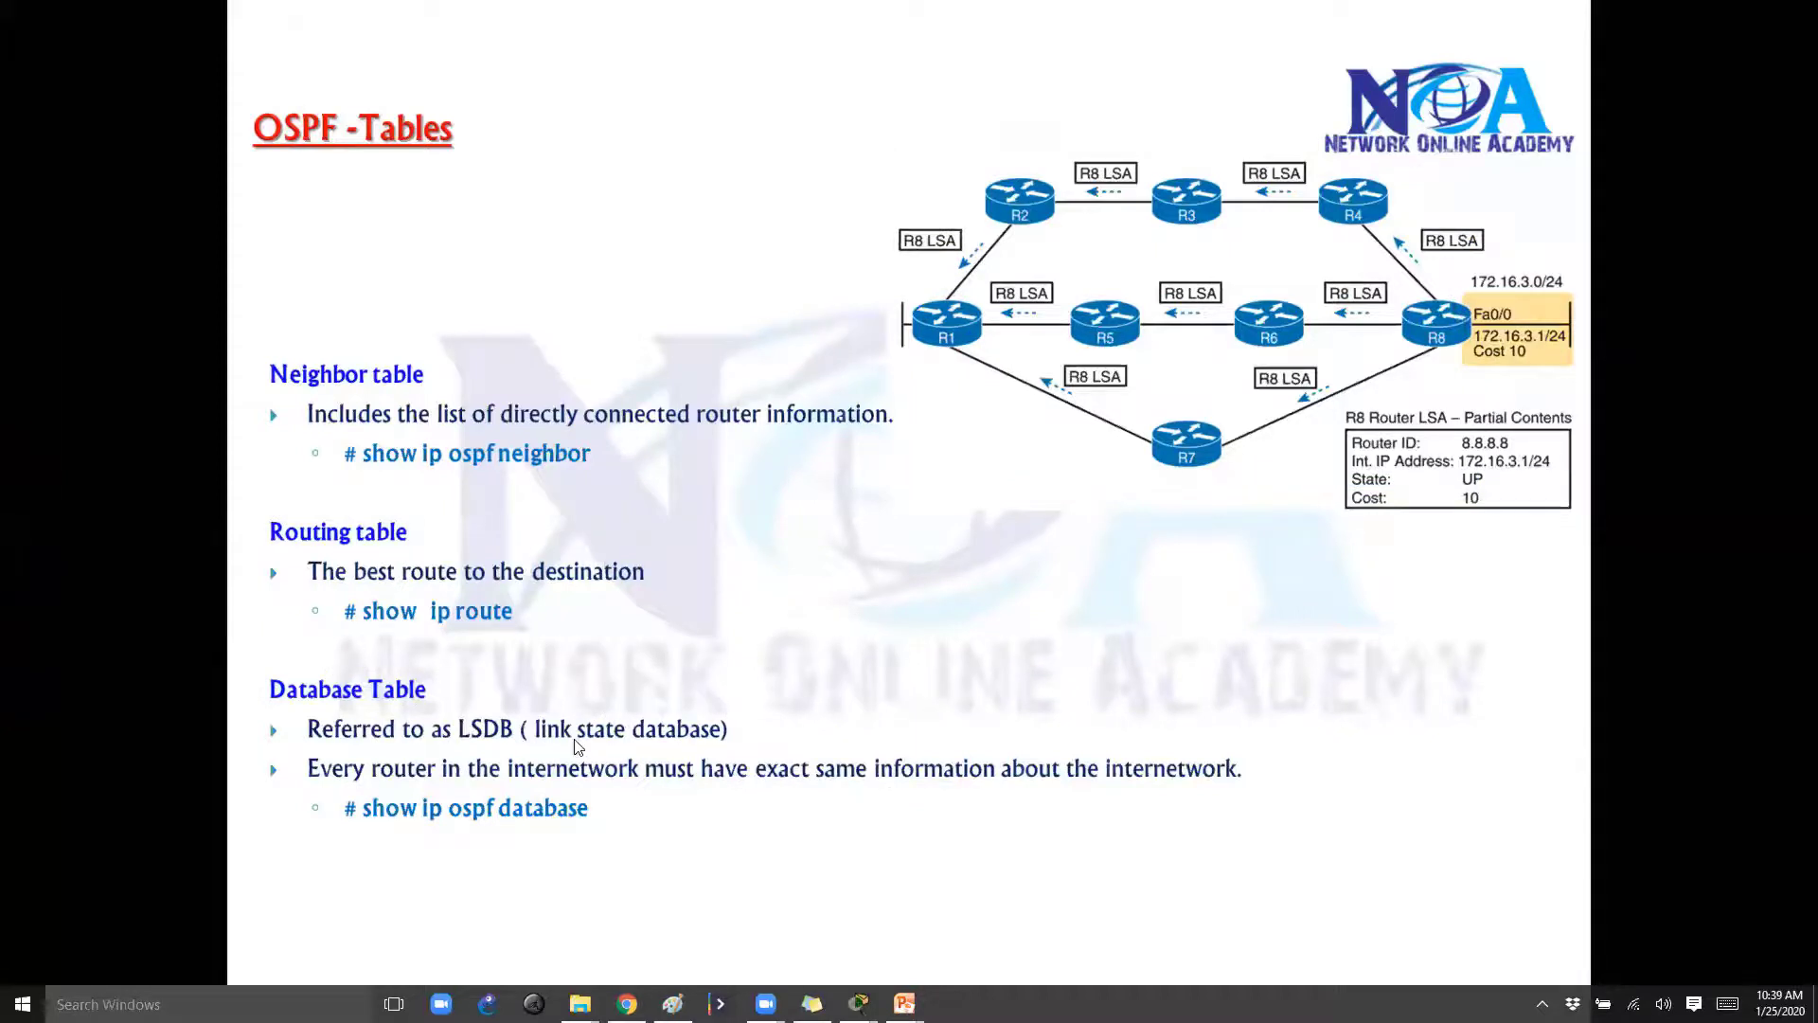
{"action": "left_click_drag", "start_coordinate": [561, 737], "coordinate": [765, 747]}
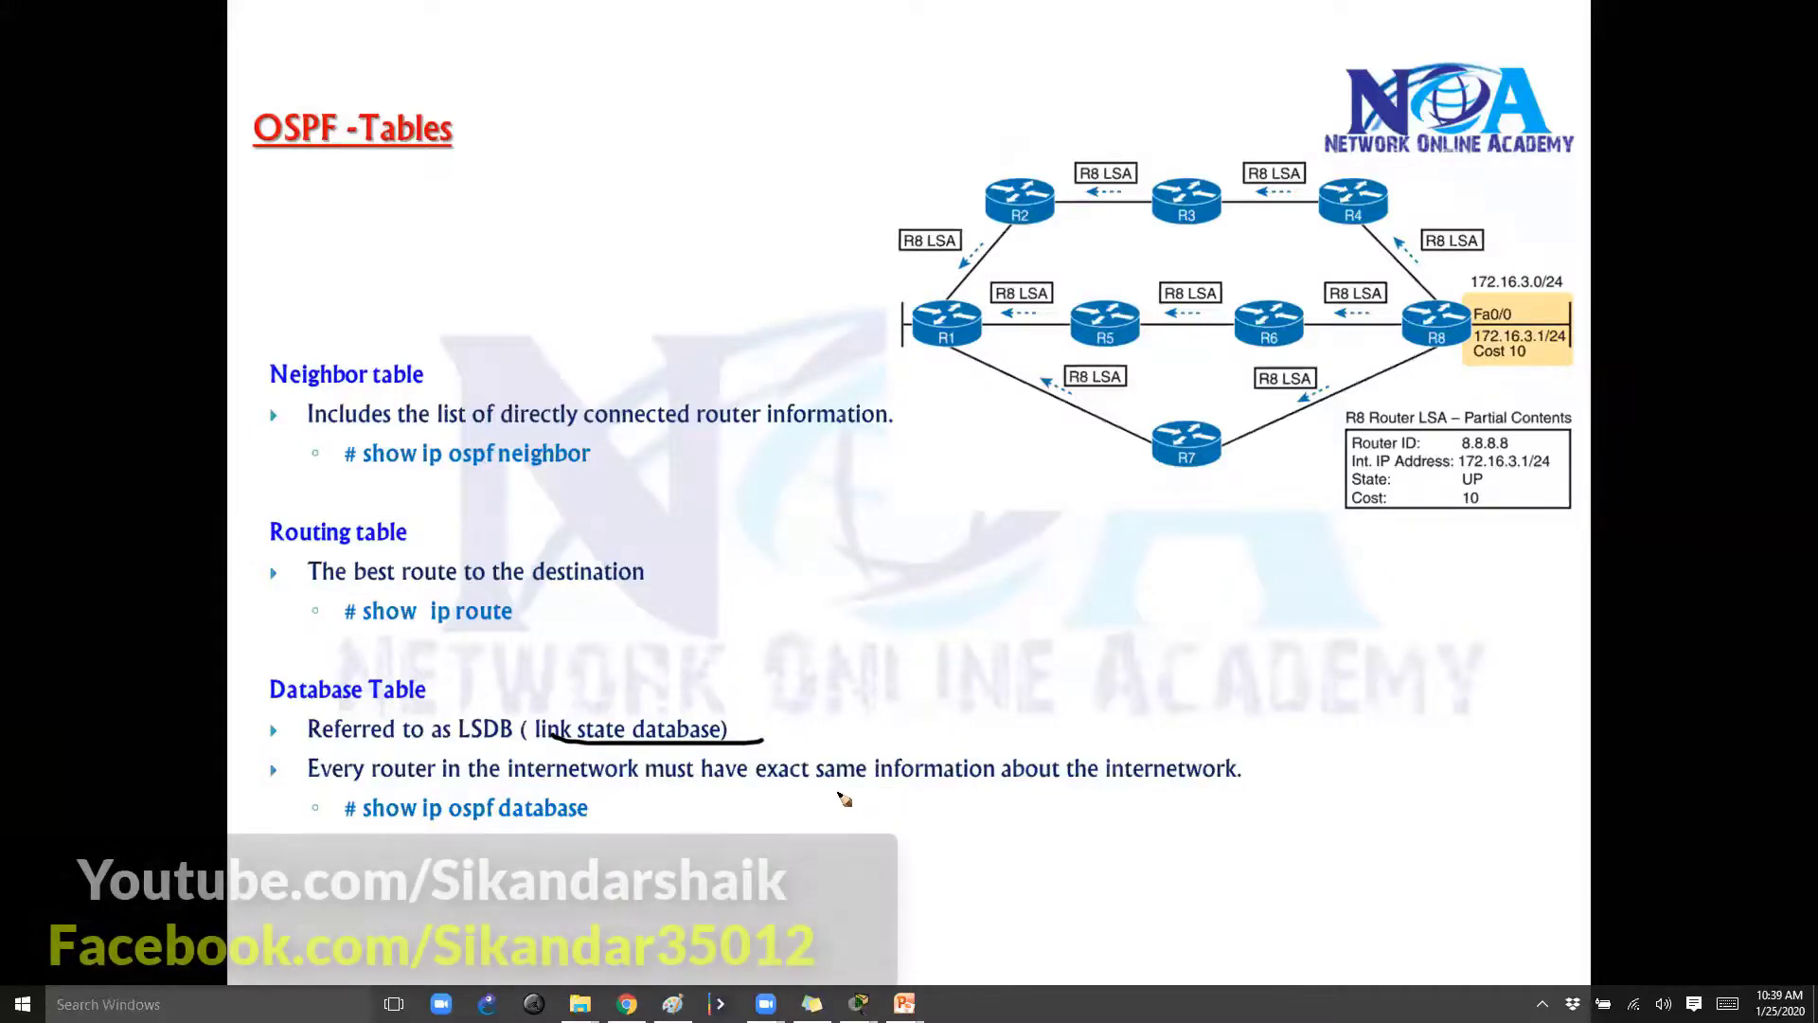
{"action": "key", "text": "e"}
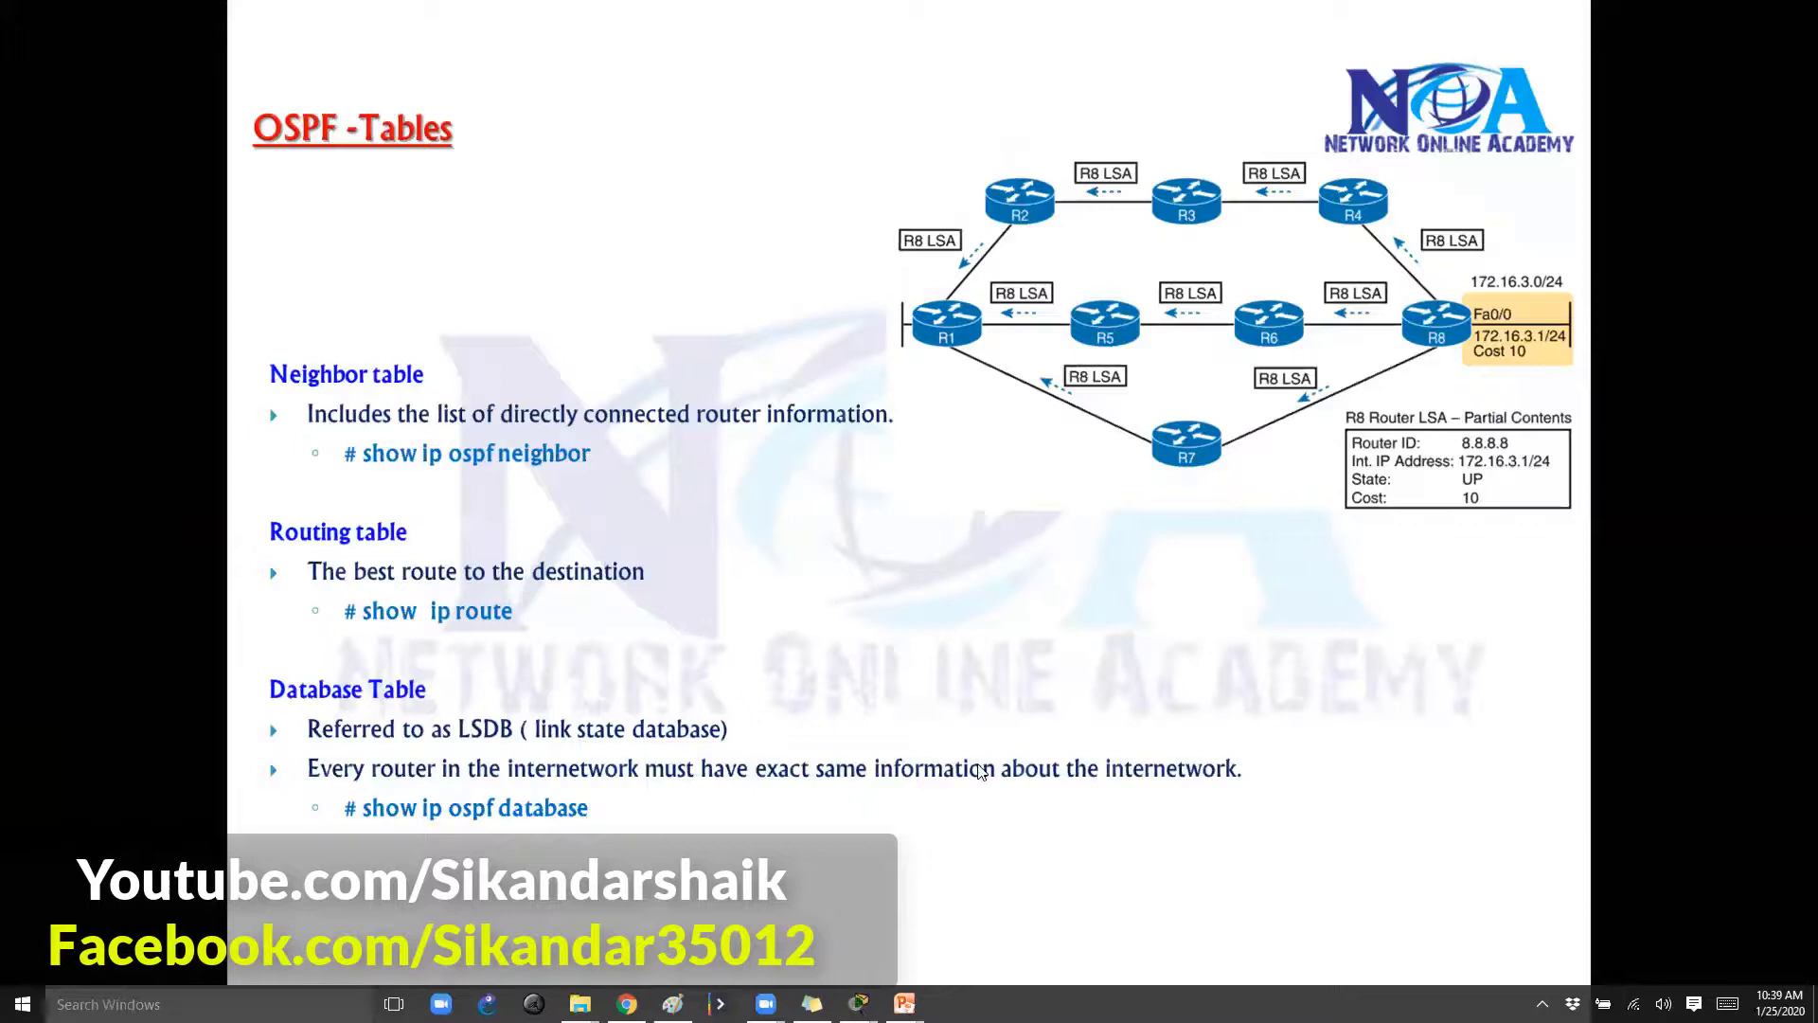